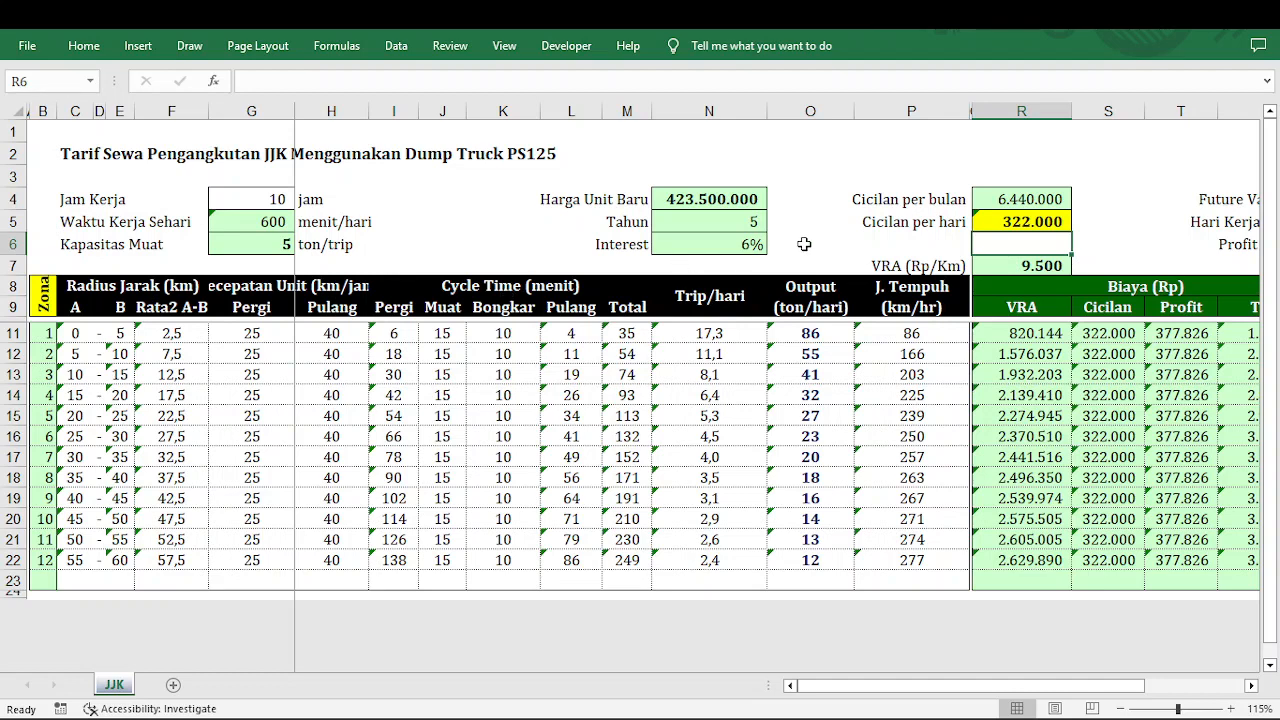
Examine the daily output column, the VRA, Cicilan and Profit cost headings, and the contract tariff per ton heading
{"action": "left_click_drag", "start_coordinate": [812, 333], "coordinate": [810, 560]}
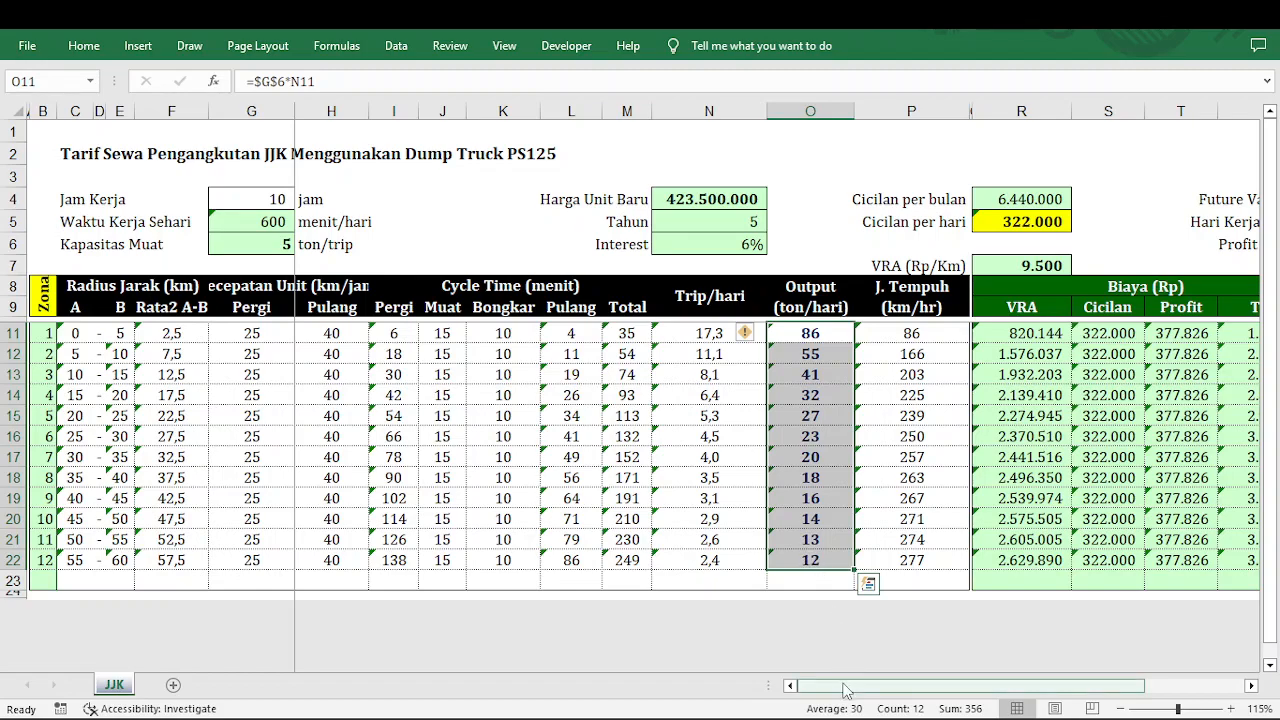
{"action": "left_click_drag", "start_coordinate": [854, 688], "coordinate": [940, 690]}
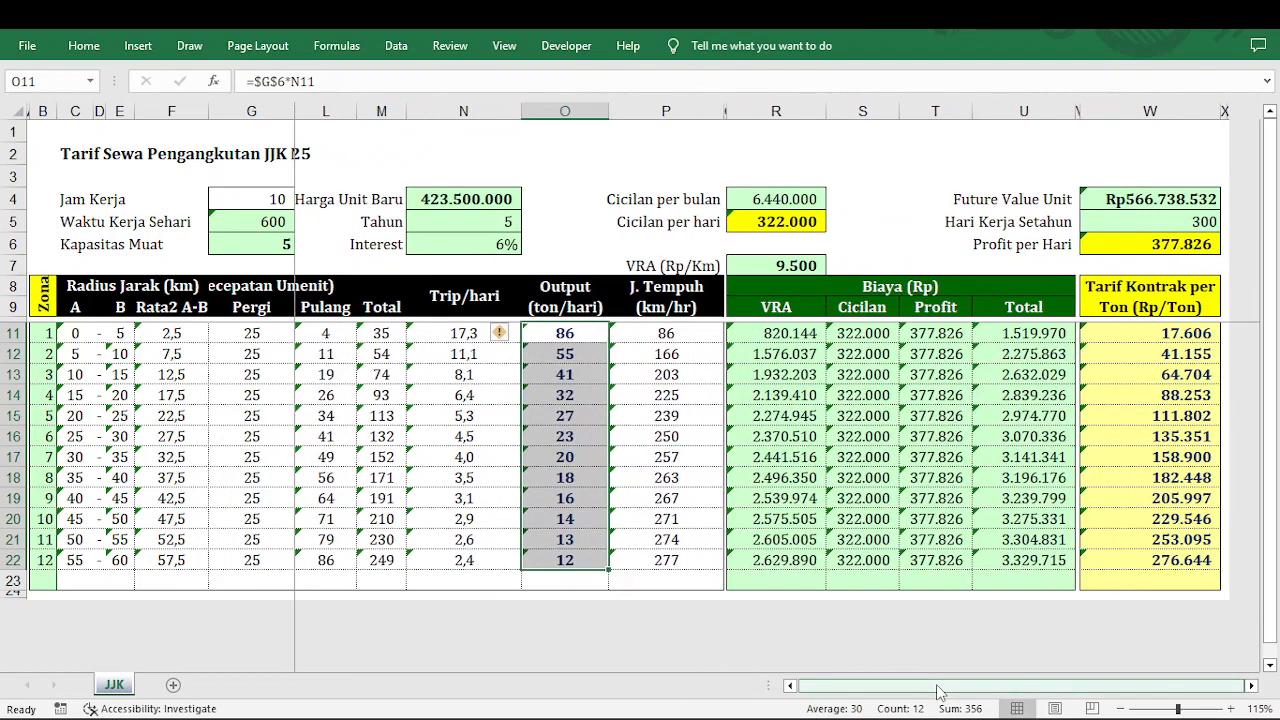
{"action": "left_click", "coordinate": [789, 305]}
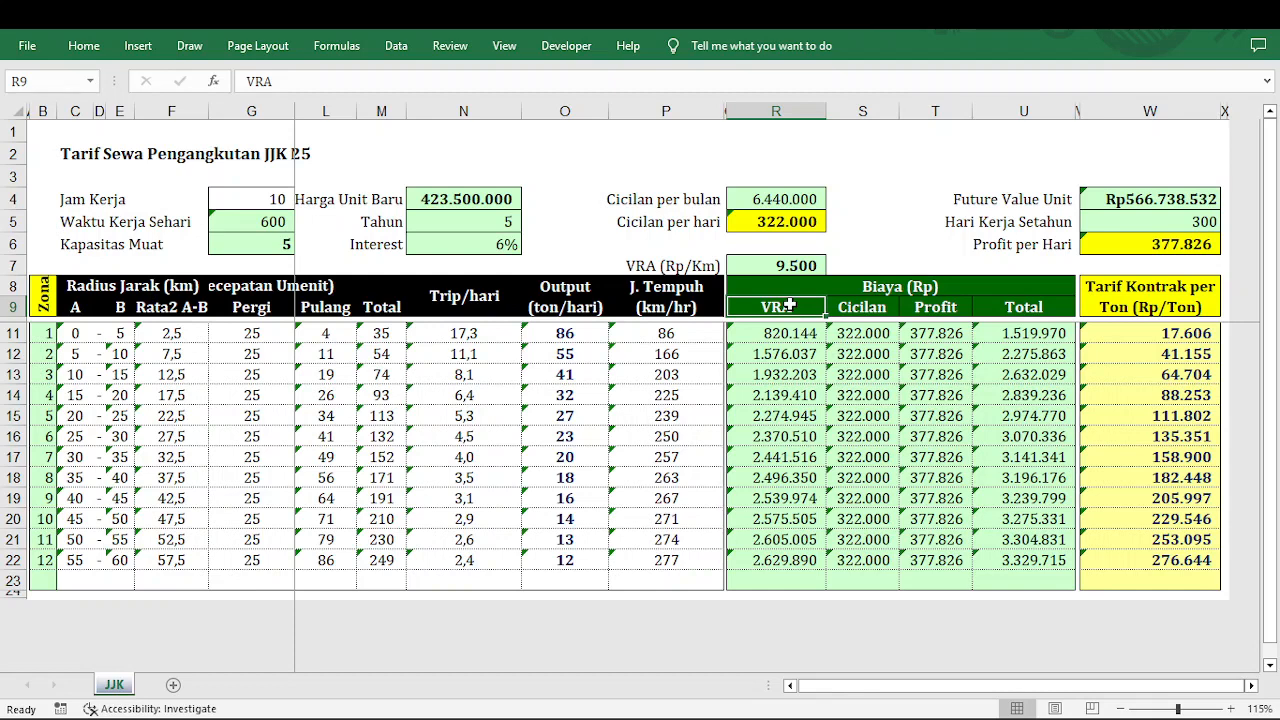
{"action": "left_click", "coordinate": [888, 312]}
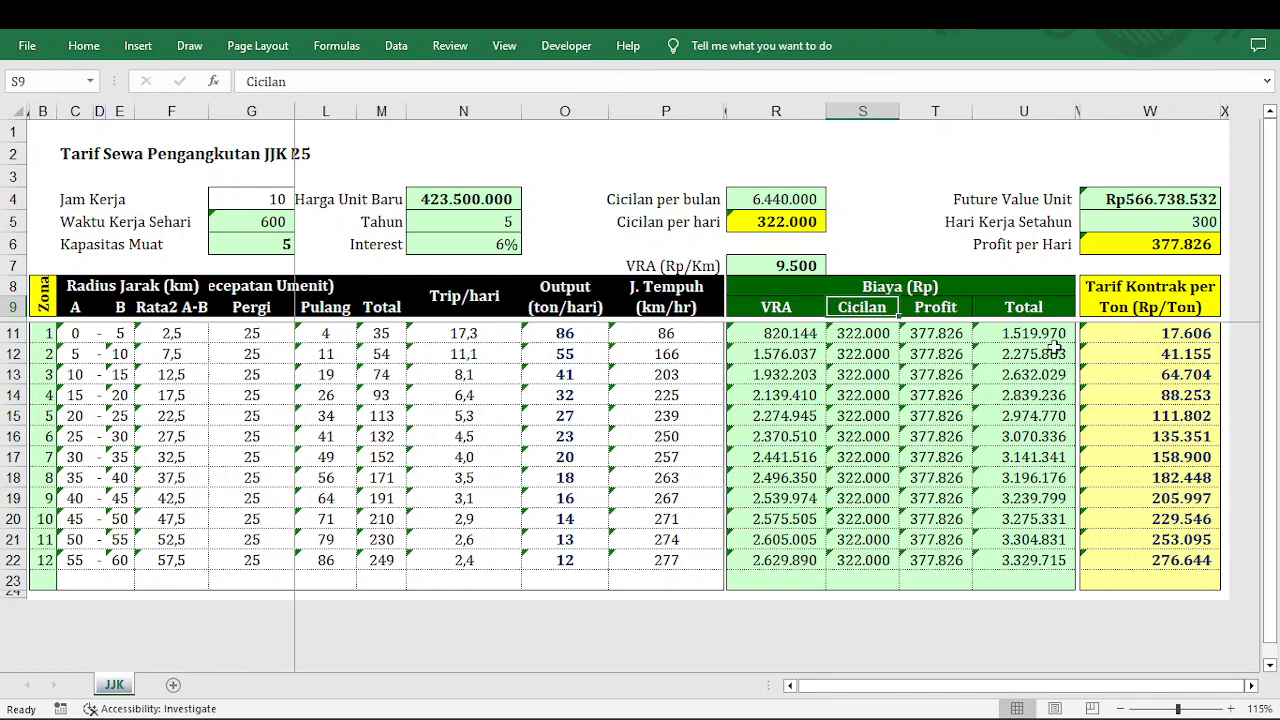
{"action": "left_click", "coordinate": [932, 311]}
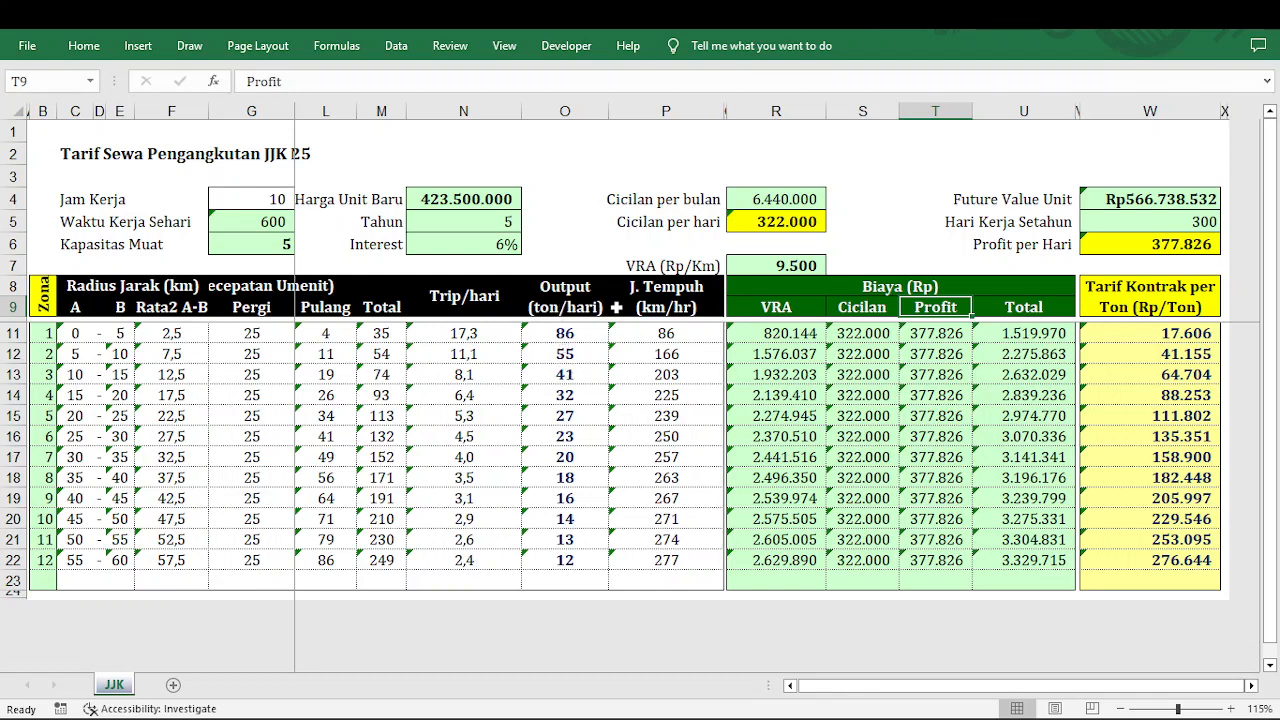
{"action": "left_click_drag", "start_coordinate": [564, 333], "coordinate": [564, 560]}
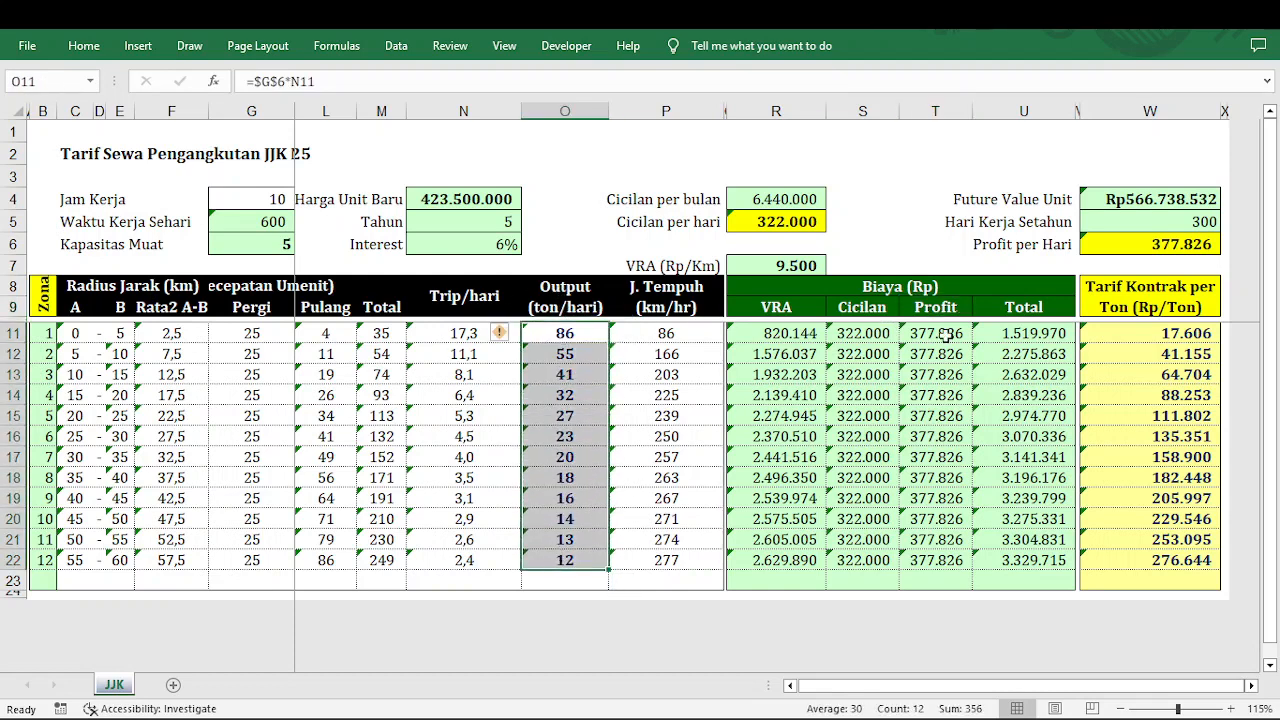
{"action": "left_click", "coordinate": [887, 286]}
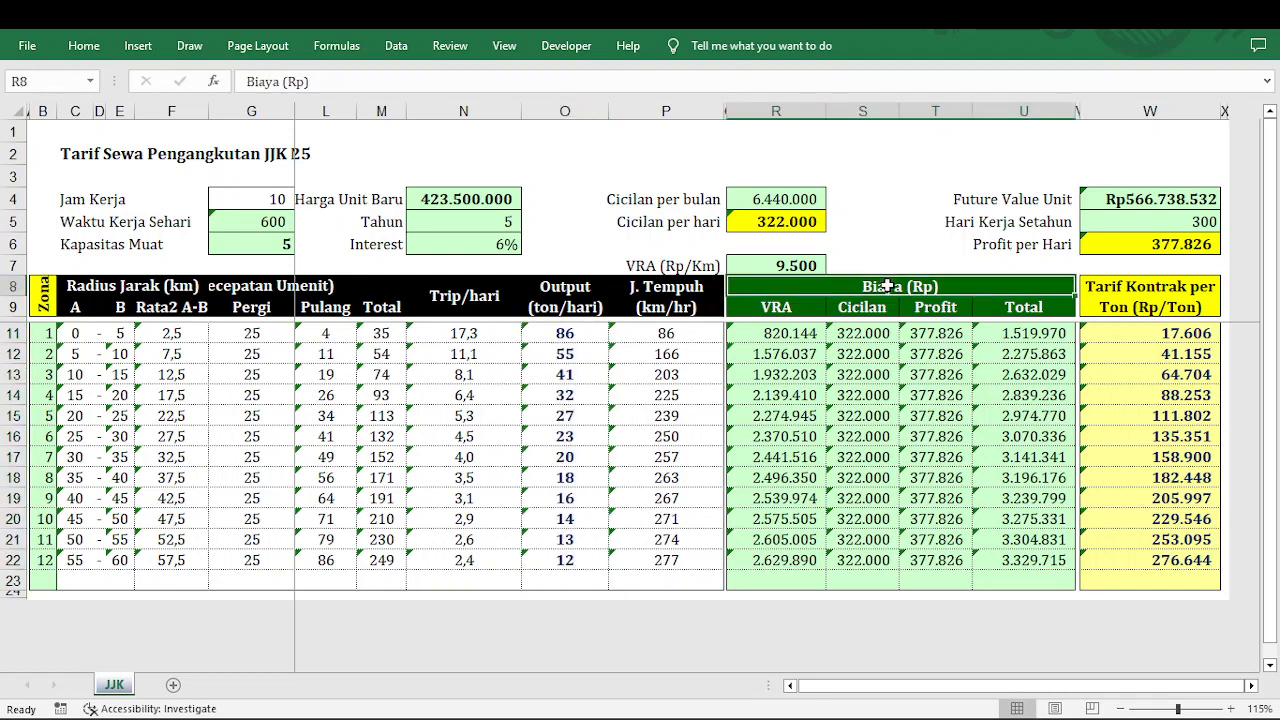
{"action": "left_click", "coordinate": [1138, 308]}
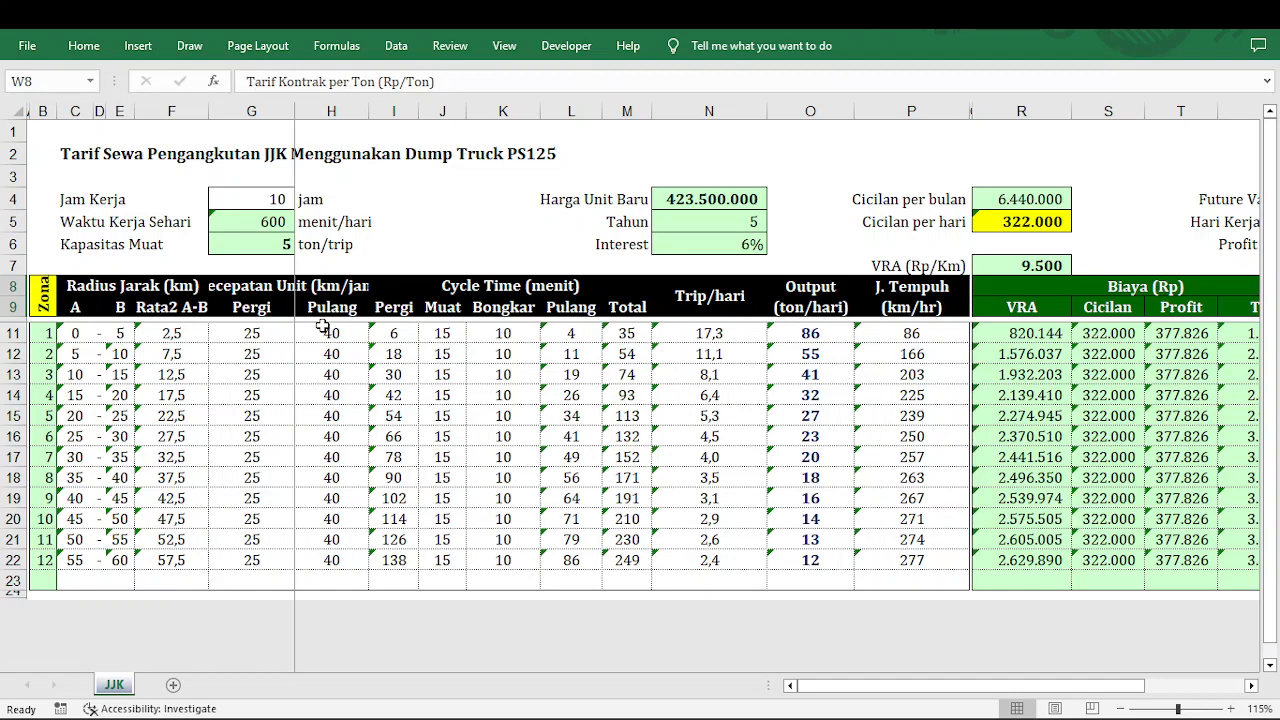
Examine the zone 1 row together with the working hours, daily working time, load capacity and total cycle time formula
{"action": "left_click", "coordinate": [14, 334]}
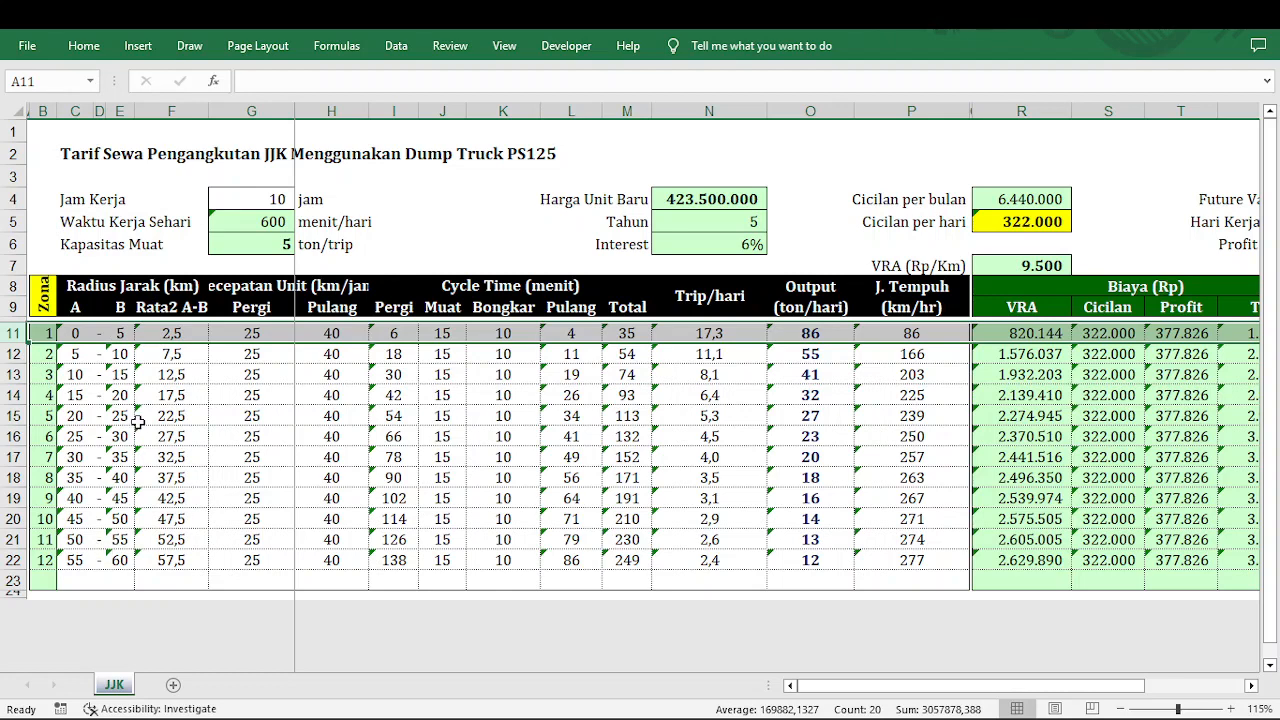
{"action": "left_click", "coordinate": [253, 202]}
{"action": "left_click", "coordinate": [256, 225]}
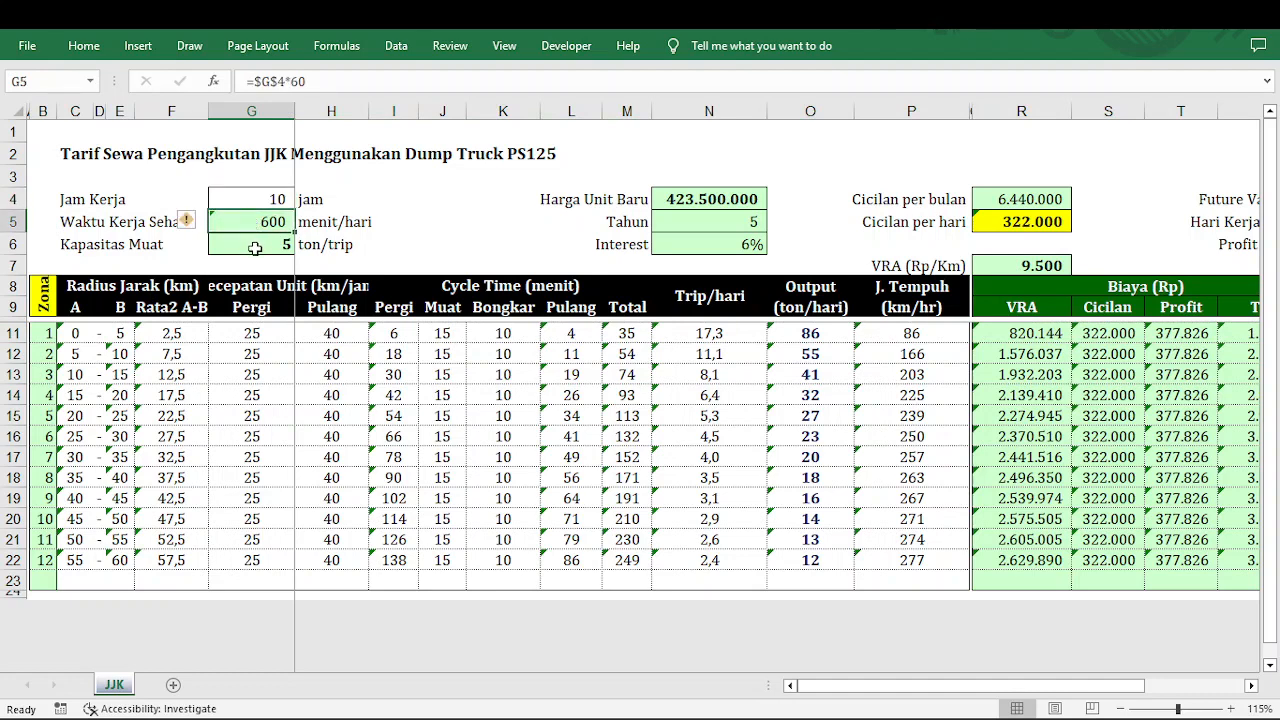
{"action": "left_click", "coordinate": [256, 248]}
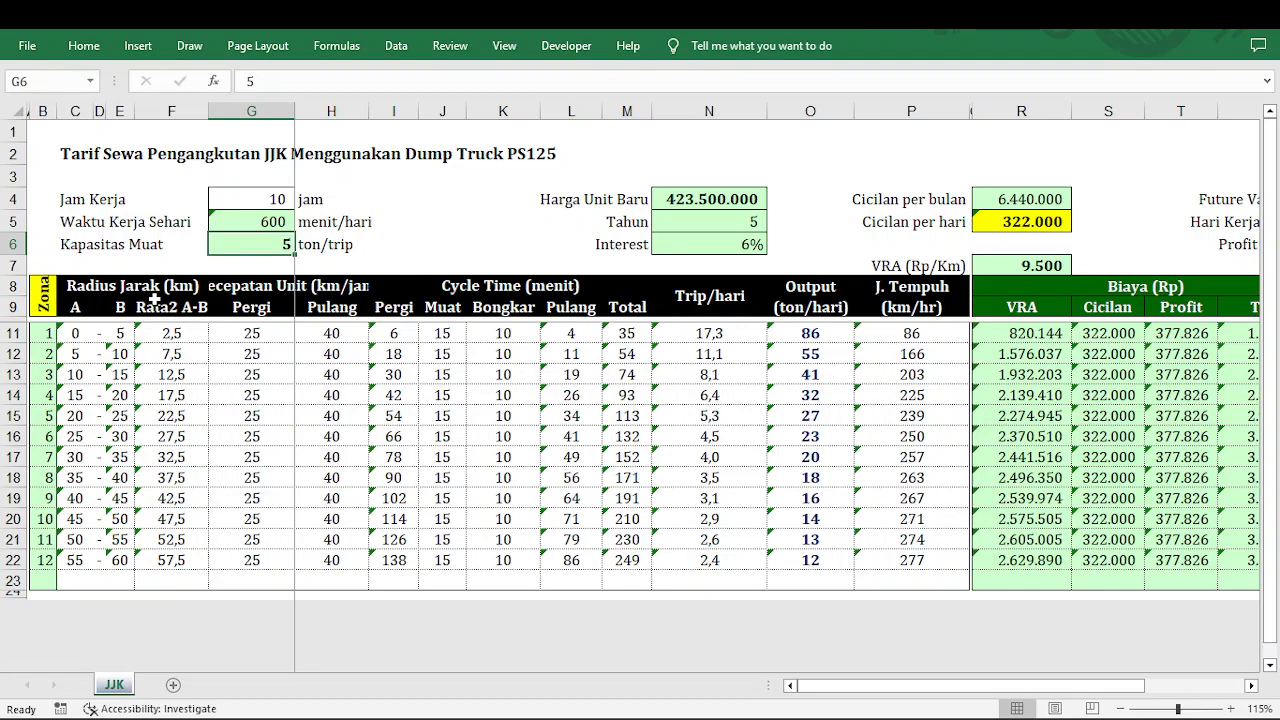
{"action": "left_click", "coordinate": [12, 333]}
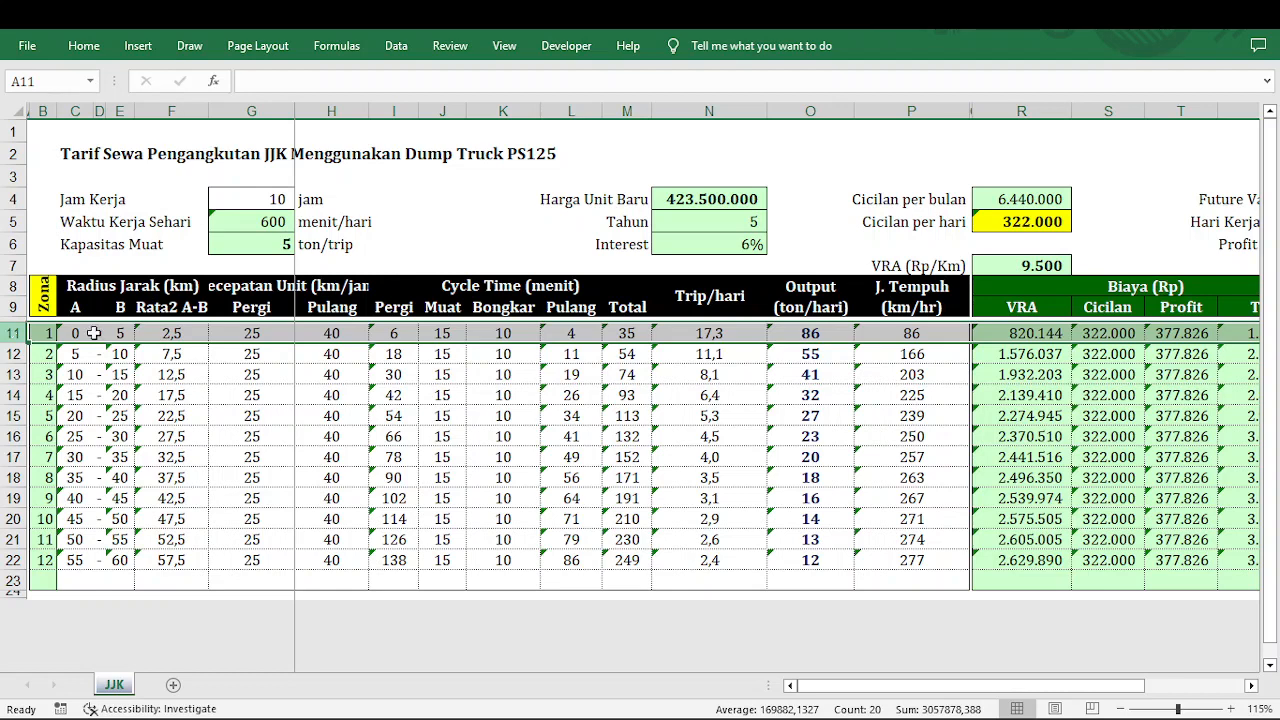
{"action": "left_click", "coordinate": [627, 336]}
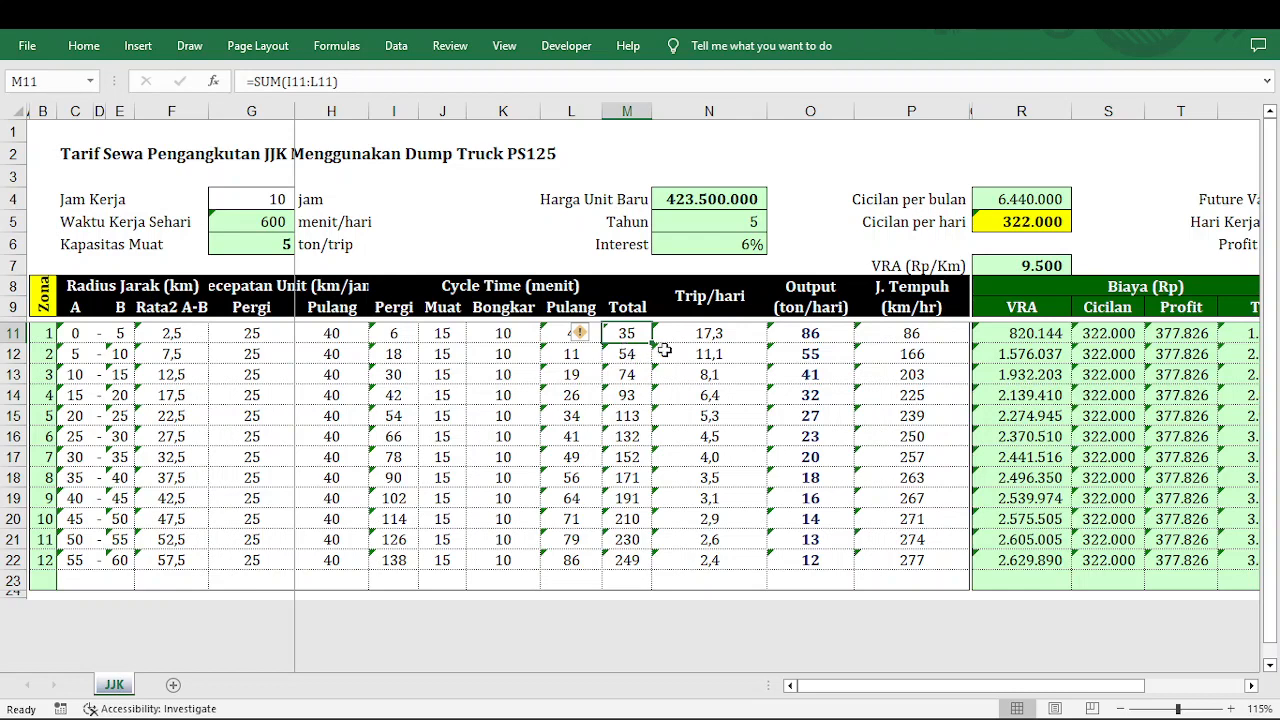
Review how the new unit price, loan term and monthly instalment lead to the daily instalment used in the Cicilan column
{"action": "left_click", "coordinate": [1252, 686]}
{"action": "left_click", "coordinate": [1252, 686]}
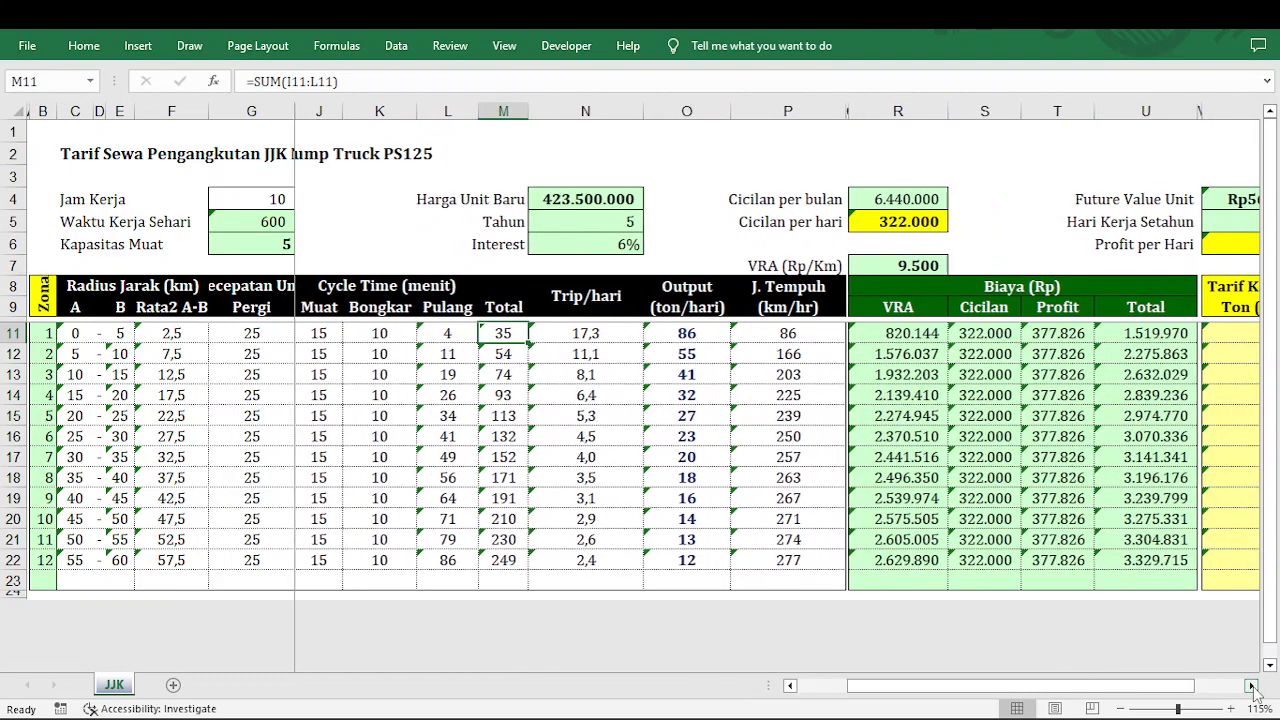
{"action": "left_click", "coordinate": [1252, 686]}
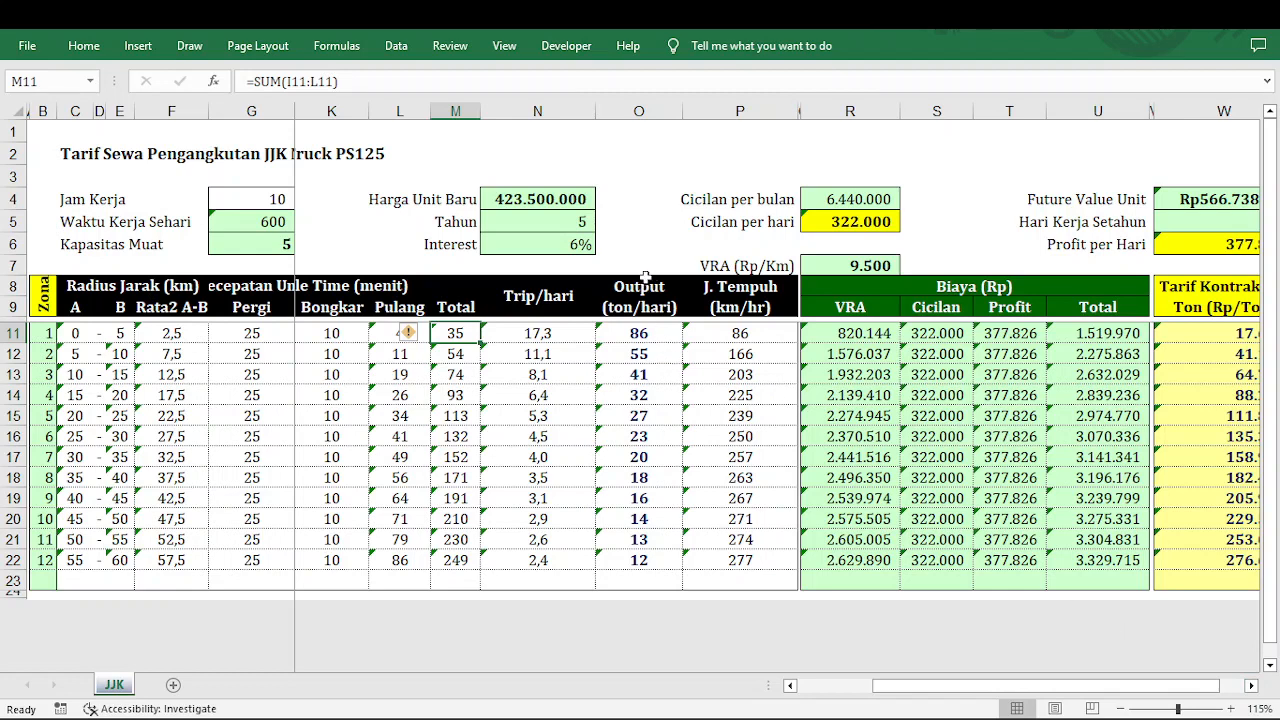
{"action": "left_click", "coordinate": [540, 198]}
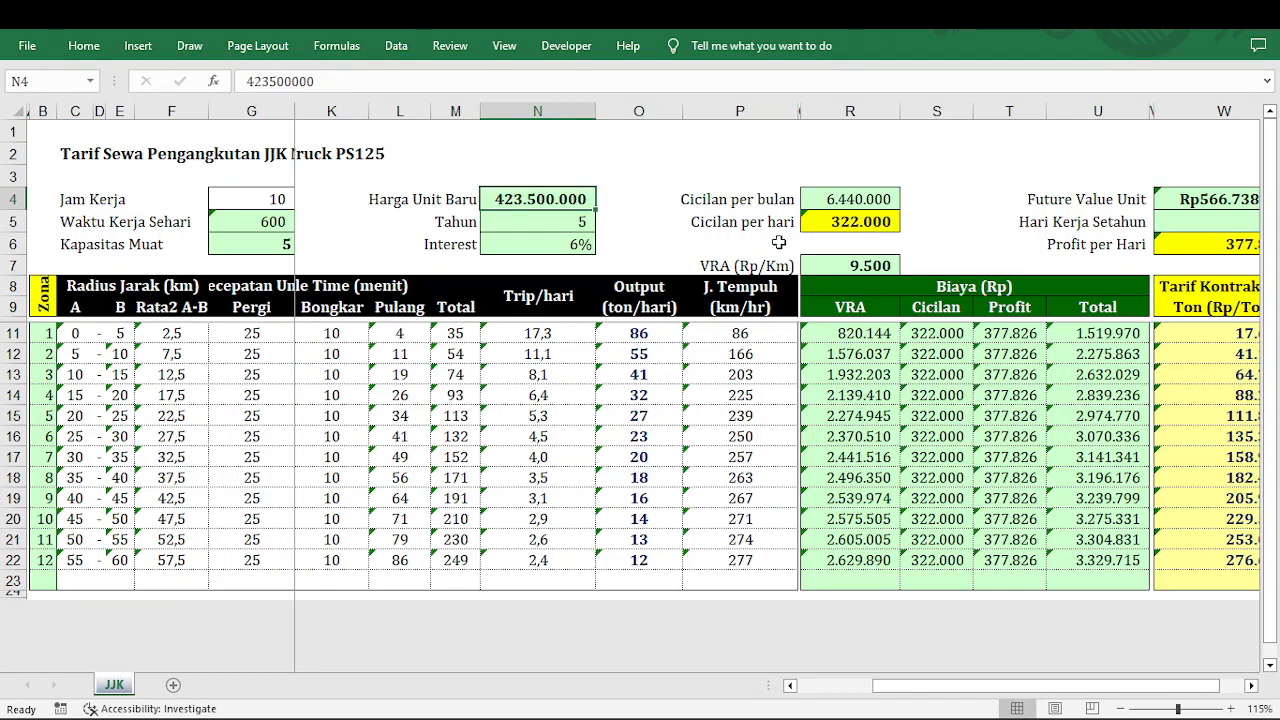
{"action": "left_click", "coordinate": [938, 308]}
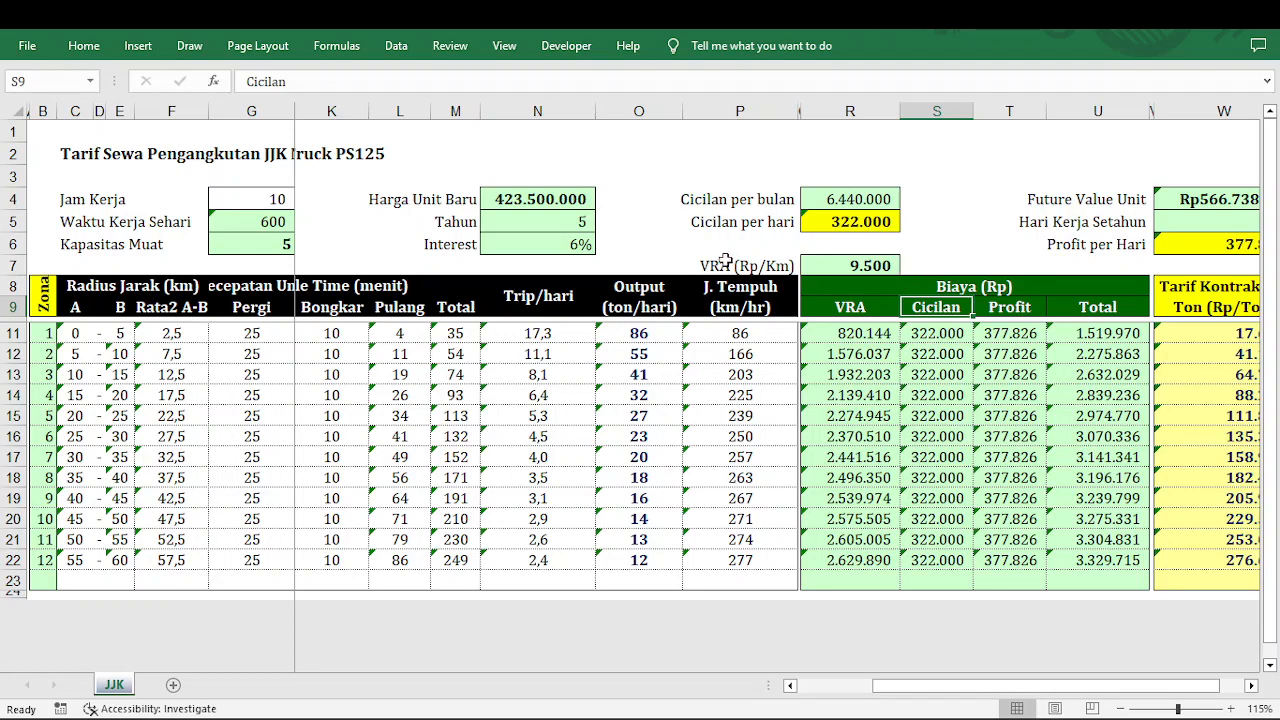
{"action": "left_click", "coordinate": [840, 199]}
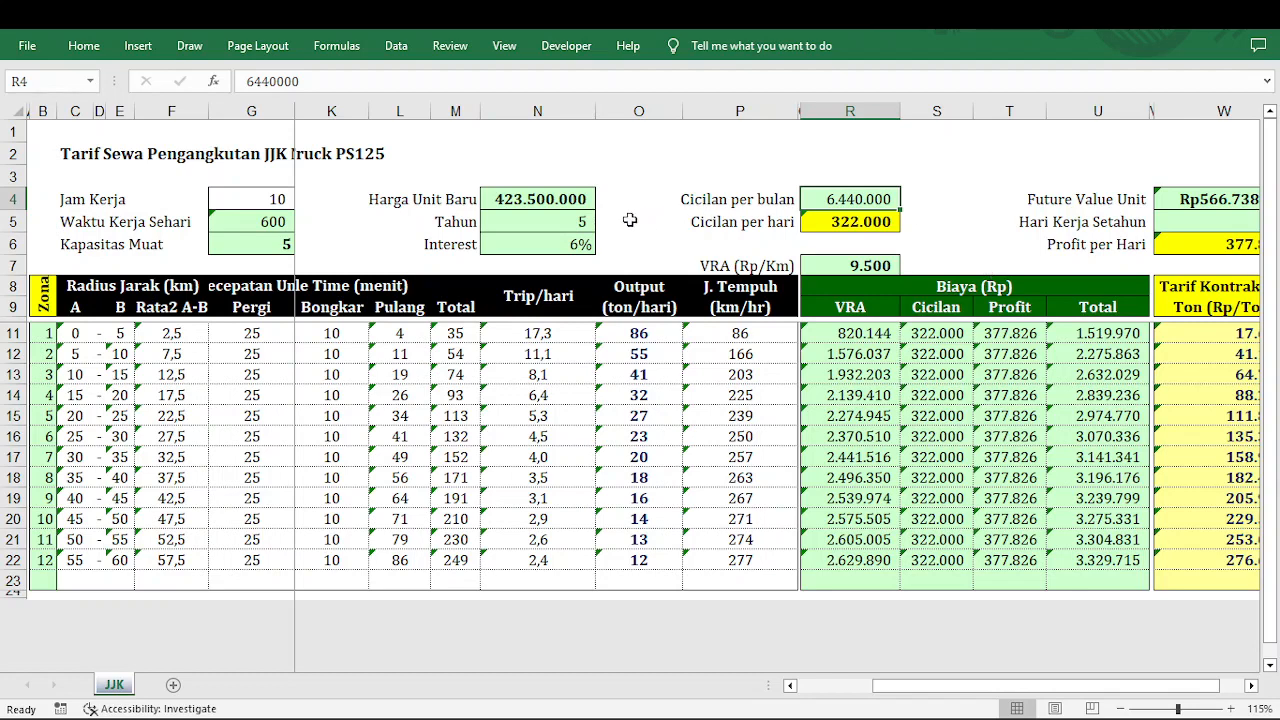
{"action": "left_click", "coordinate": [550, 199]}
{"action": "left_click", "coordinate": [560, 218]}
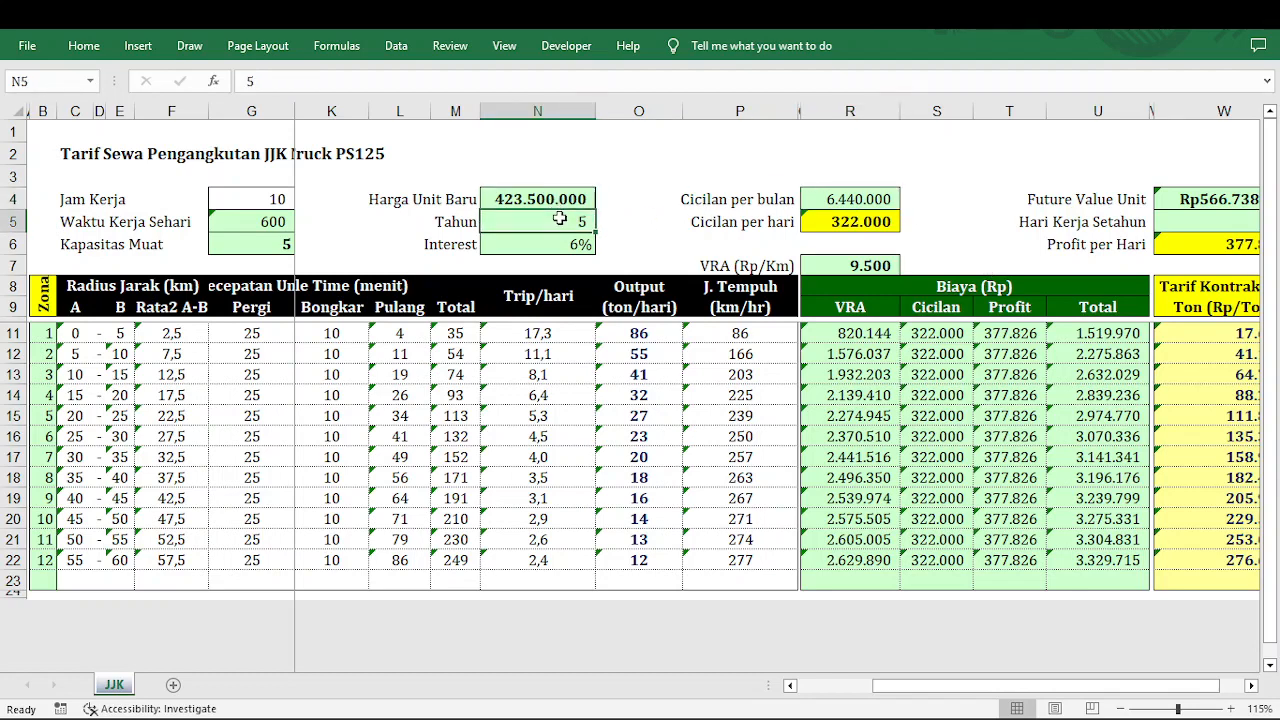
{"action": "left_click", "coordinate": [850, 197]}
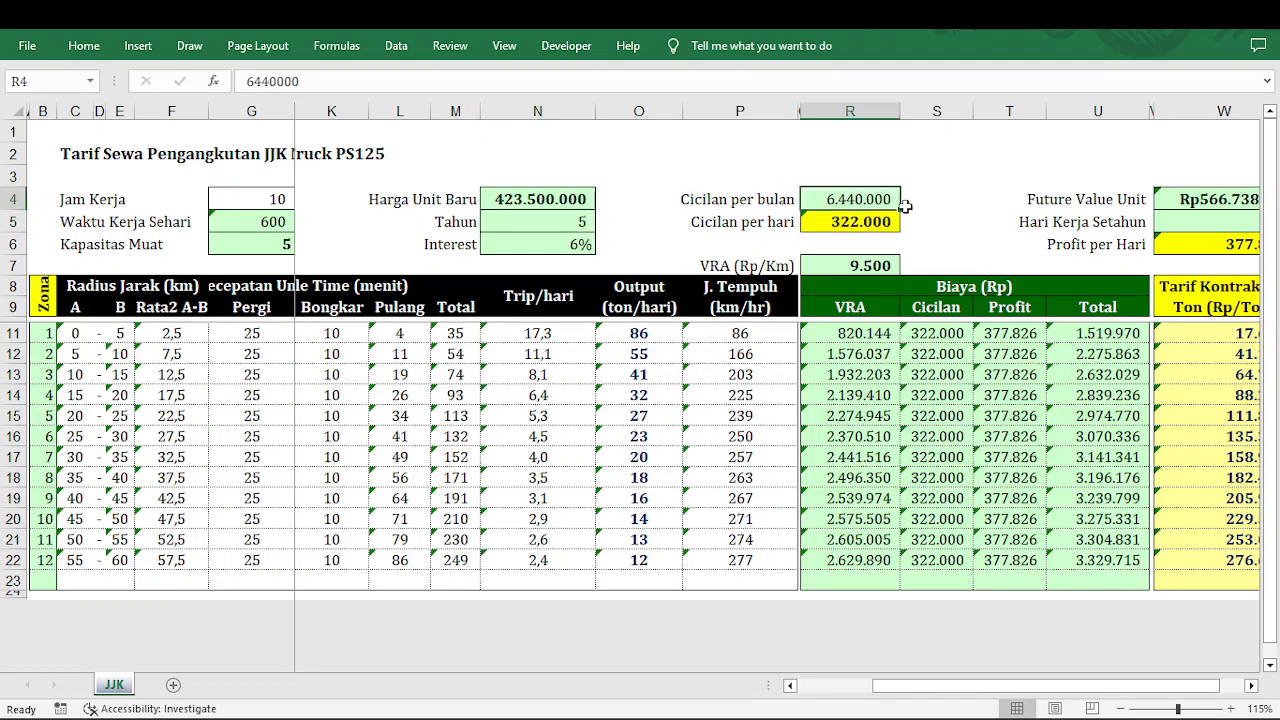
{"action": "left_click", "coordinate": [878, 220]}
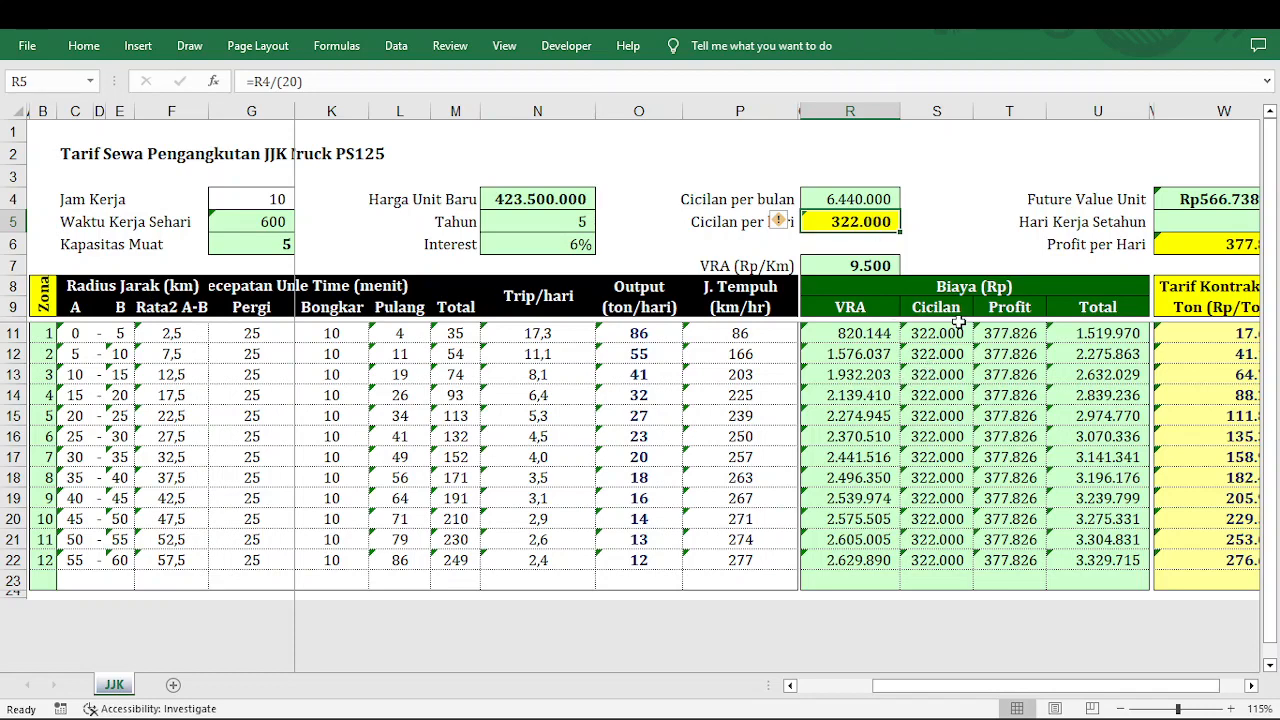
{"action": "left_click_drag", "start_coordinate": [940, 337], "coordinate": [945, 565]}
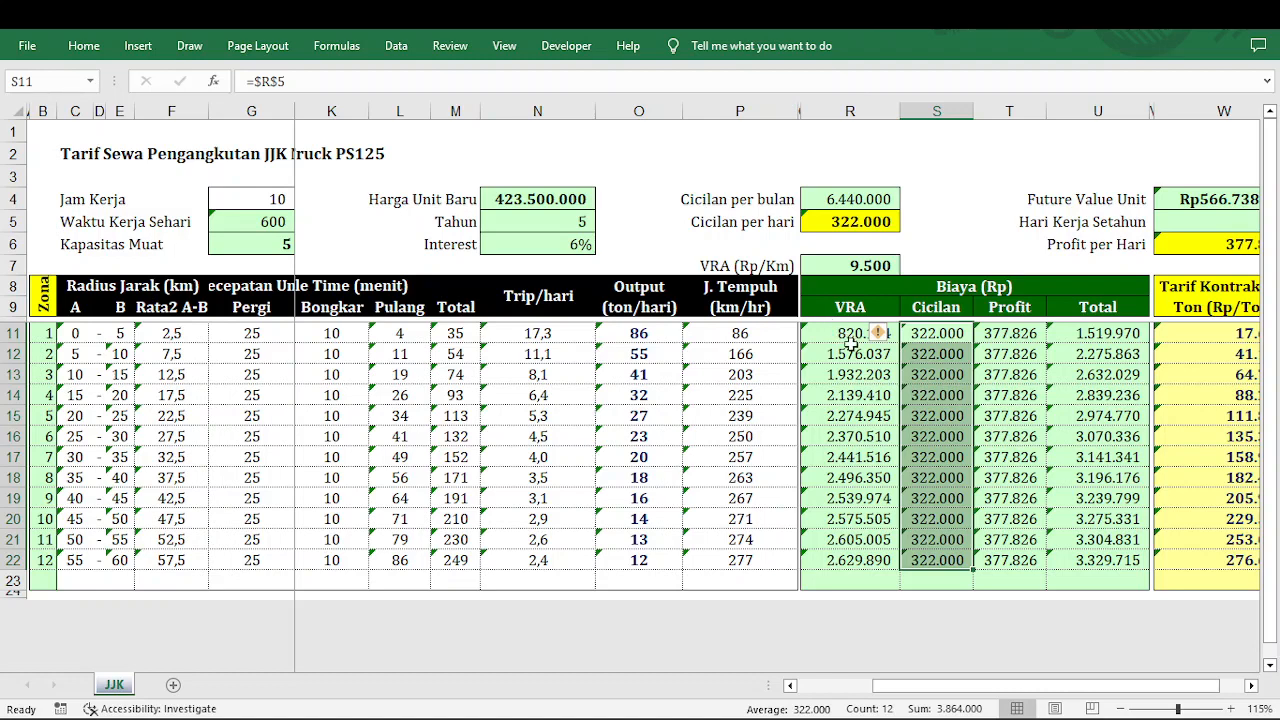
Inspect how zone 1's VRA cost is calculated from the VRA rate per km and the daily travel distance
{"action": "left_click", "coordinate": [855, 262]}
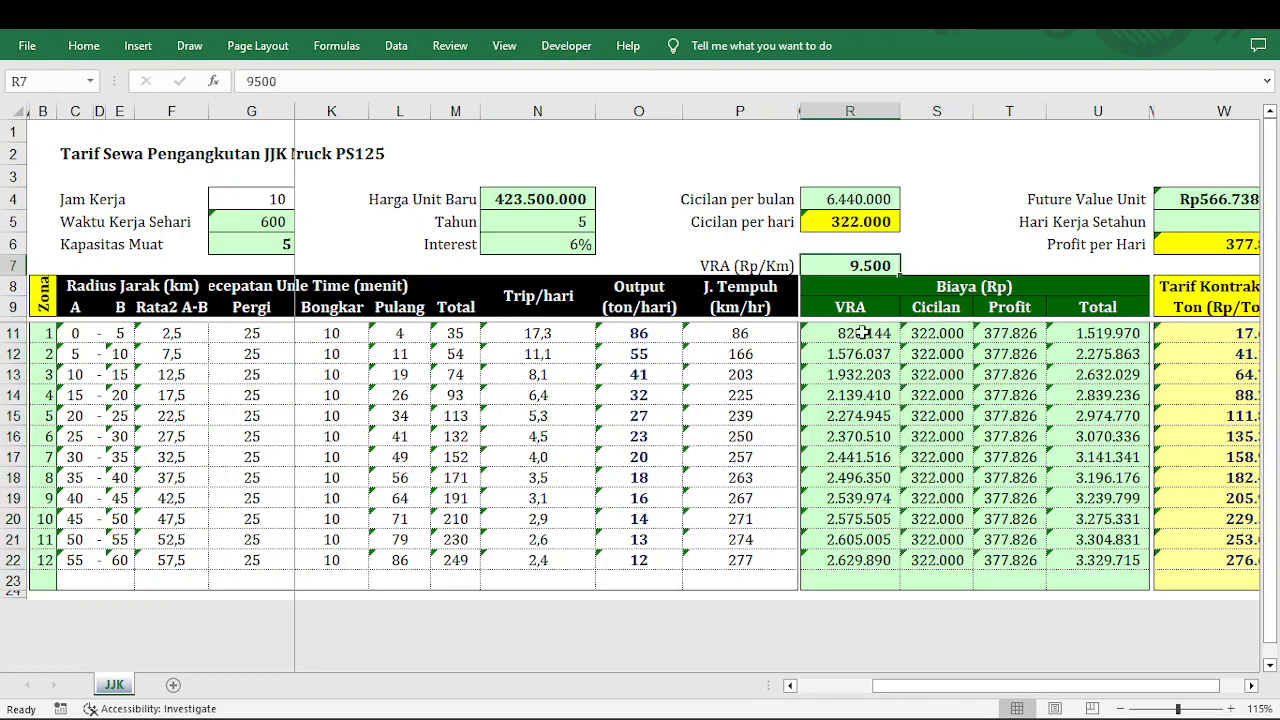
{"action": "left_click", "coordinate": [755, 334]}
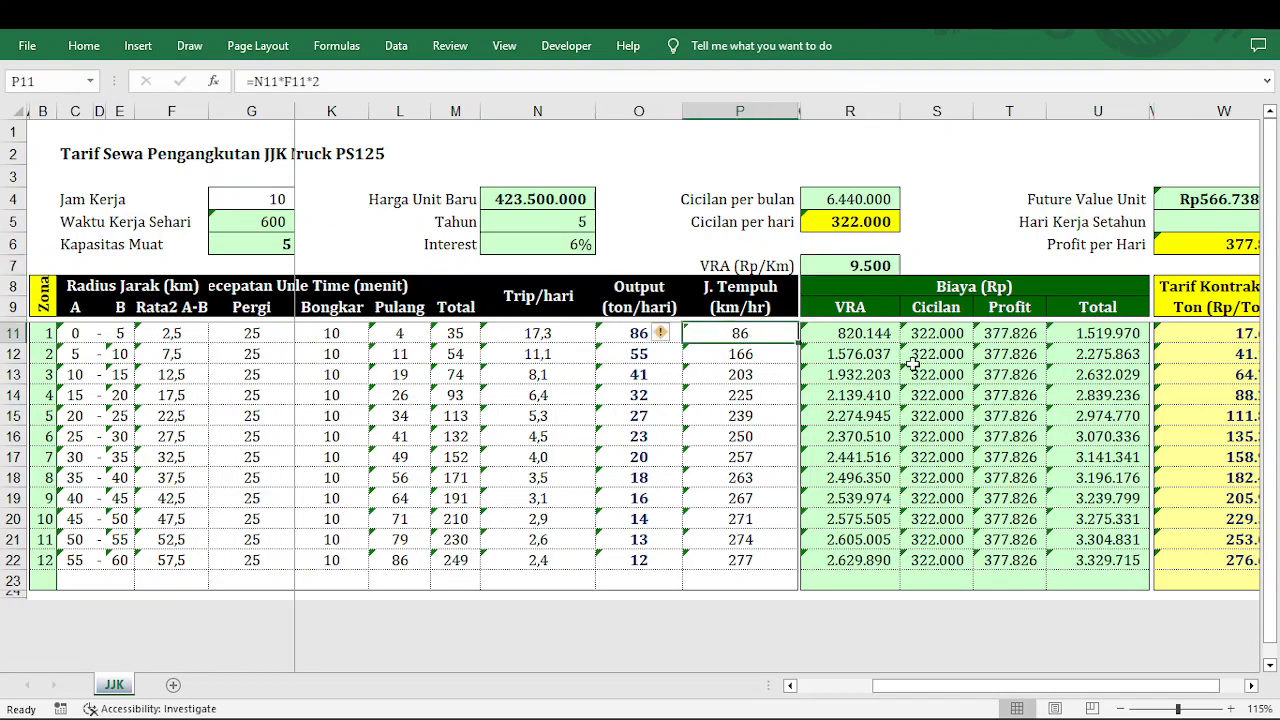
{"action": "left_click", "coordinate": [8, 333]}
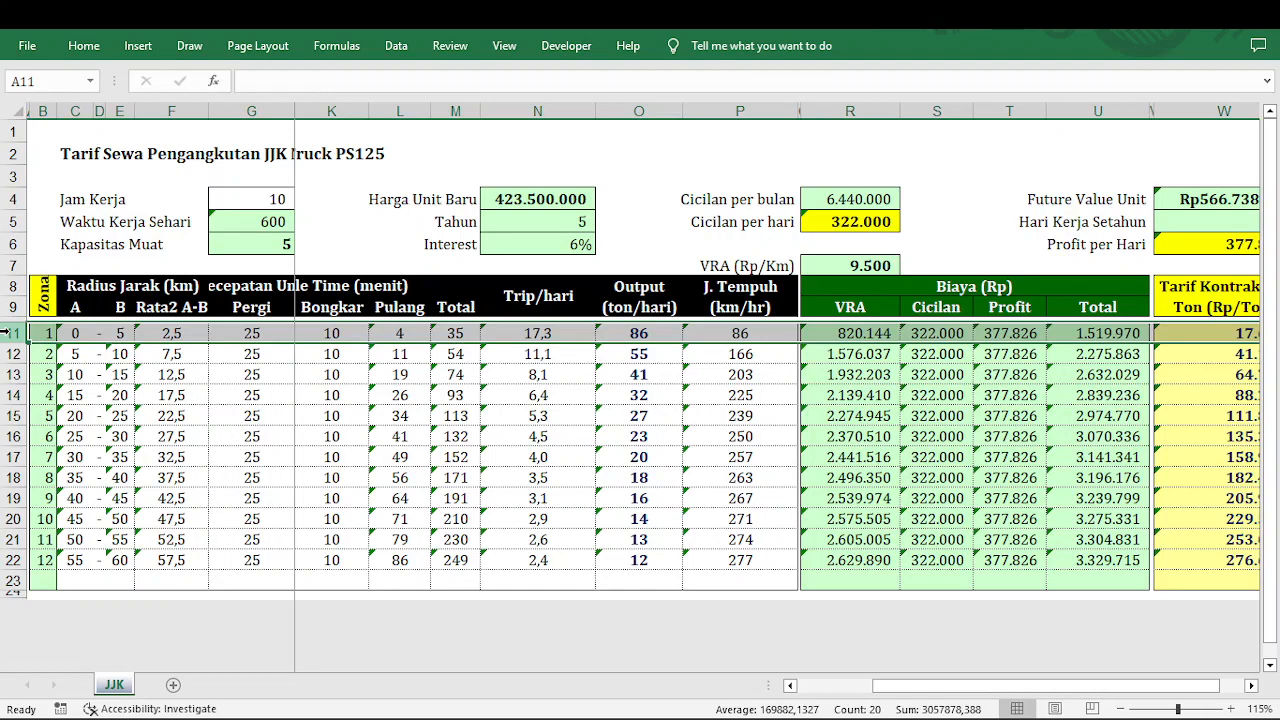
{"action": "left_click", "coordinate": [741, 333]}
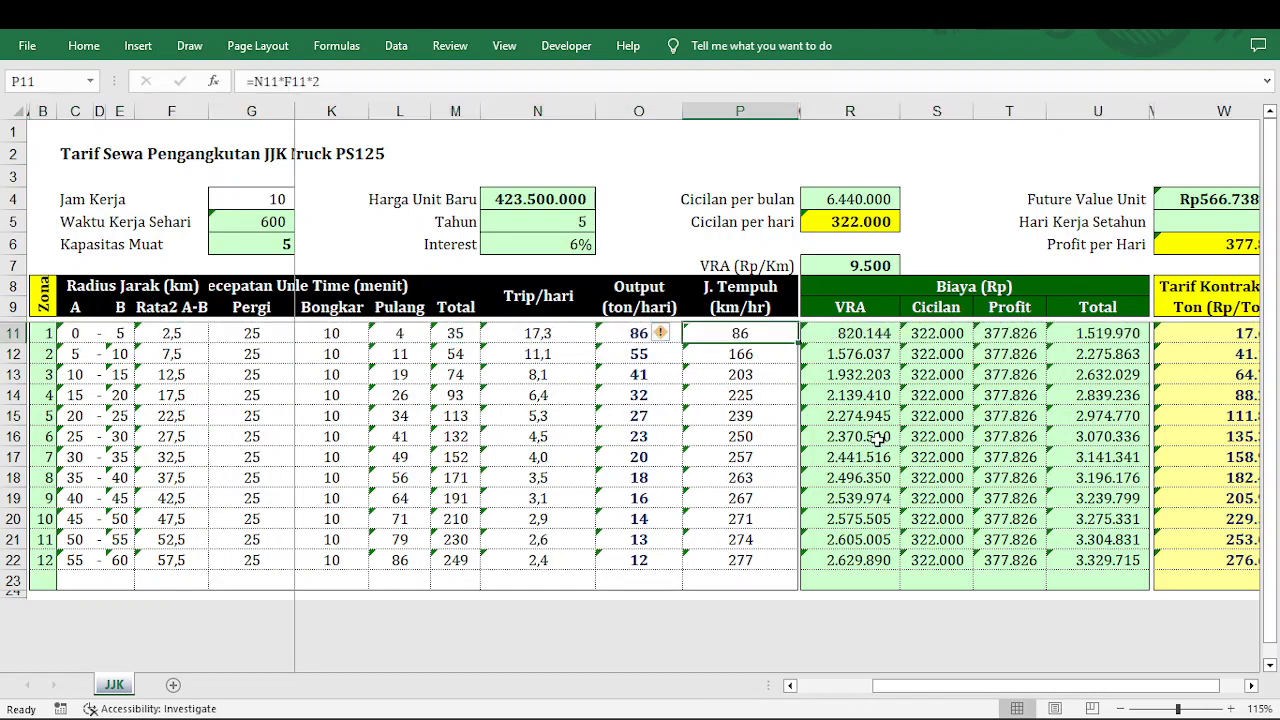
{"action": "double_click", "coordinate": [862, 333]}
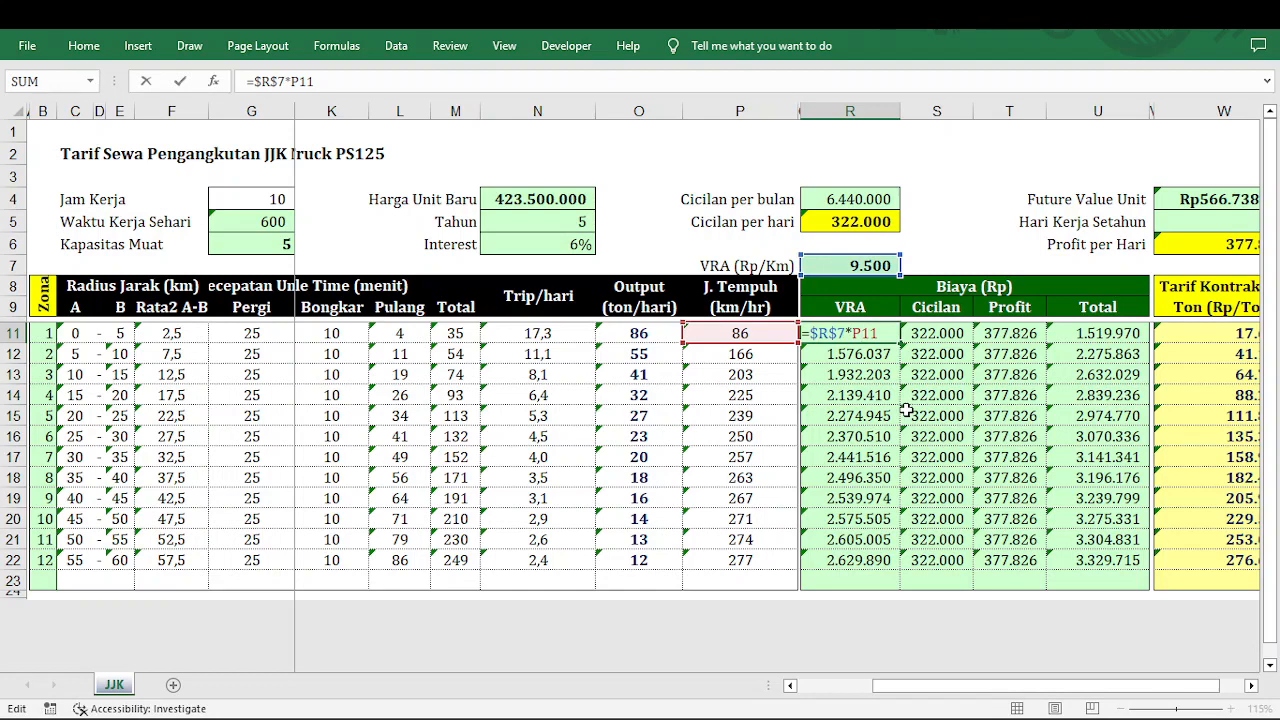
{"action": "key", "text": "Escape"}
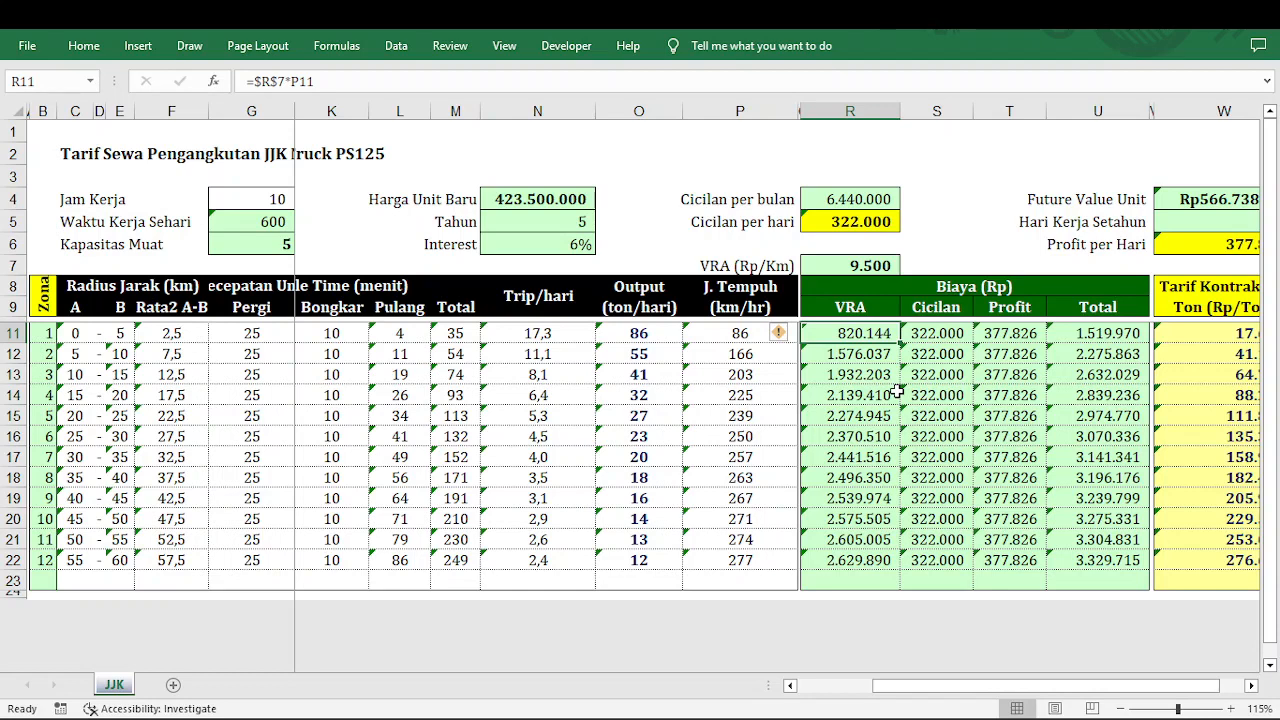
Compare the daily instalment in the Cicilan column with the VRA costs and travel distances across the zones
{"action": "left_click", "coordinate": [872, 226]}
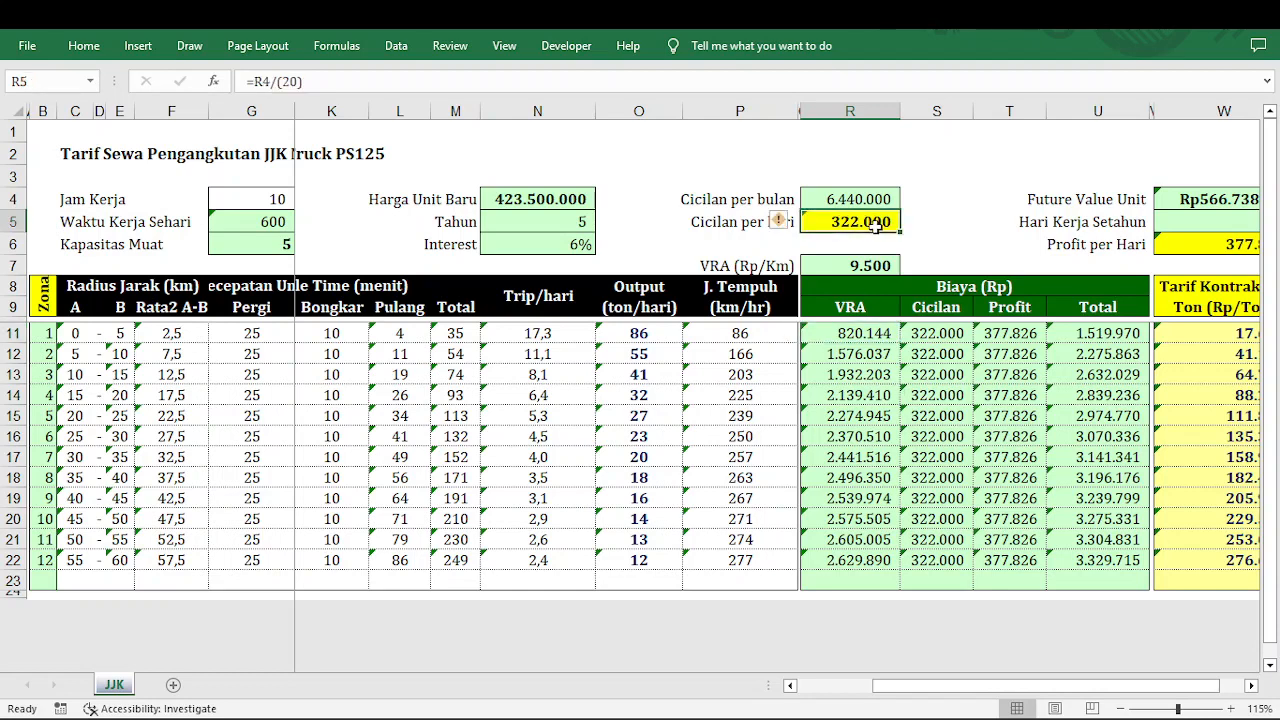
{"action": "left_click", "coordinate": [943, 336]}
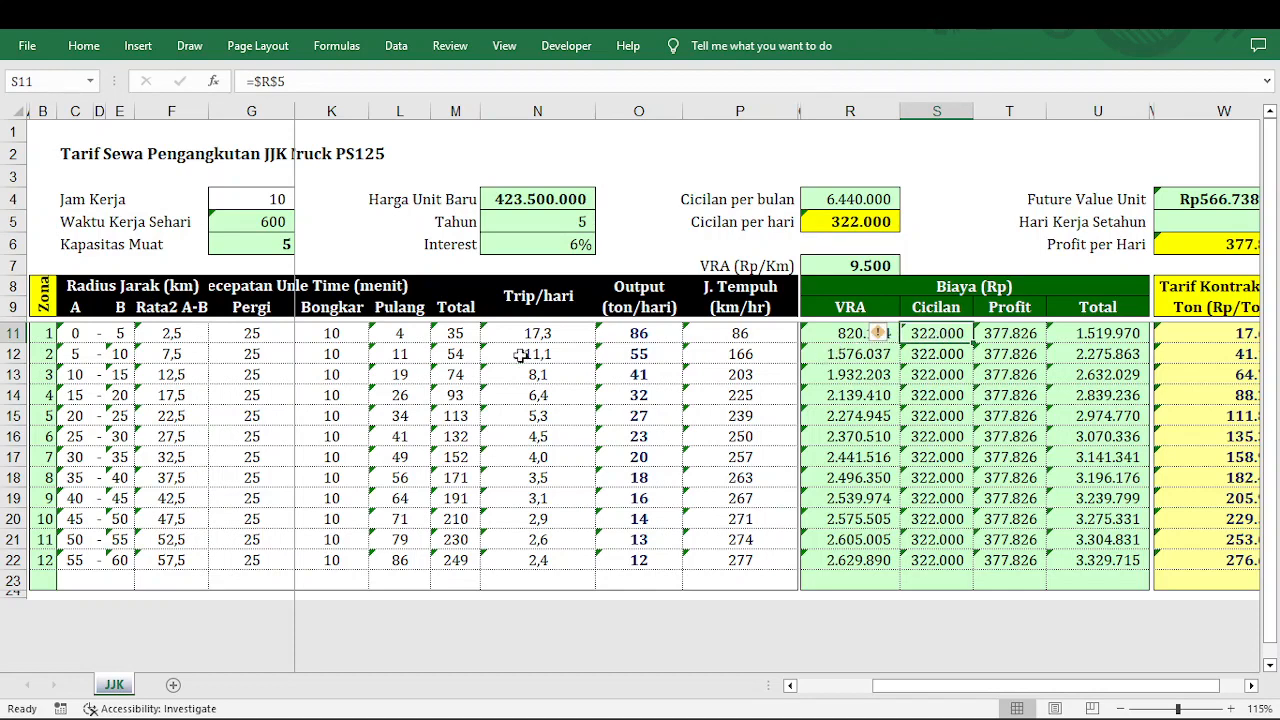
{"action": "left_click", "coordinate": [14, 354]}
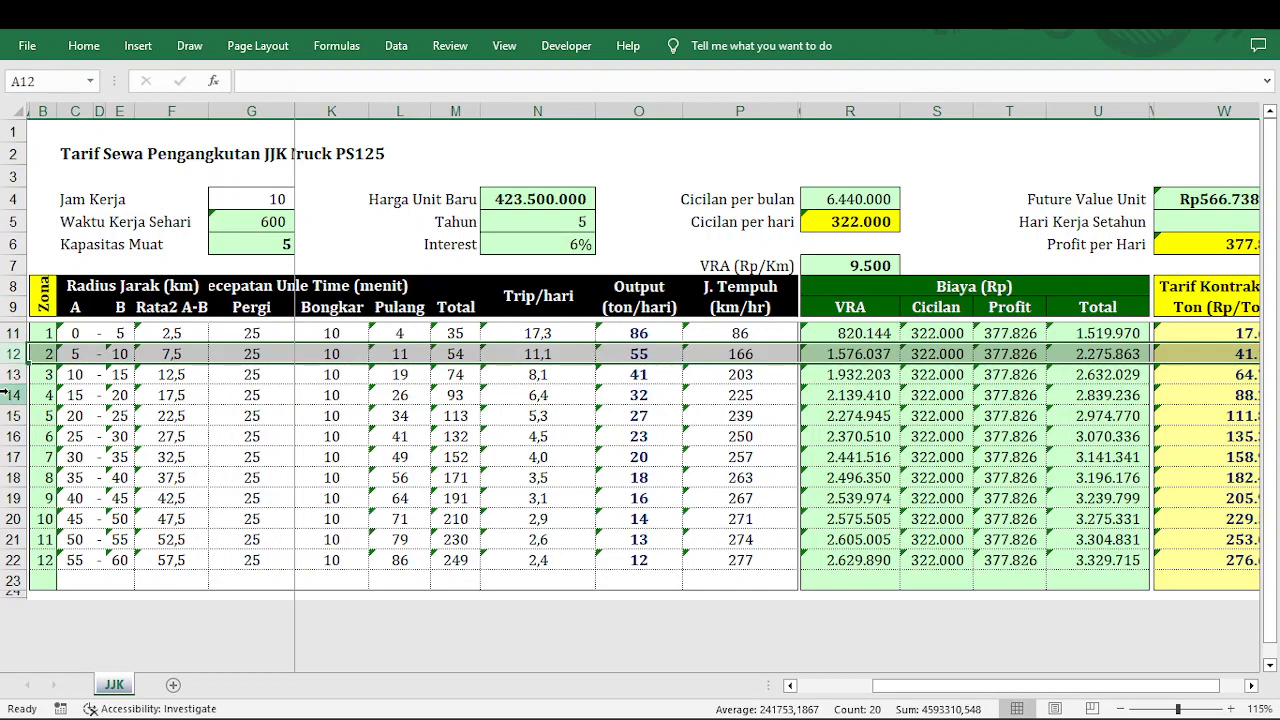
{"action": "left_click", "coordinate": [14, 395]}
{"action": "left_click_drag", "start_coordinate": [855, 333], "coordinate": [845, 562]}
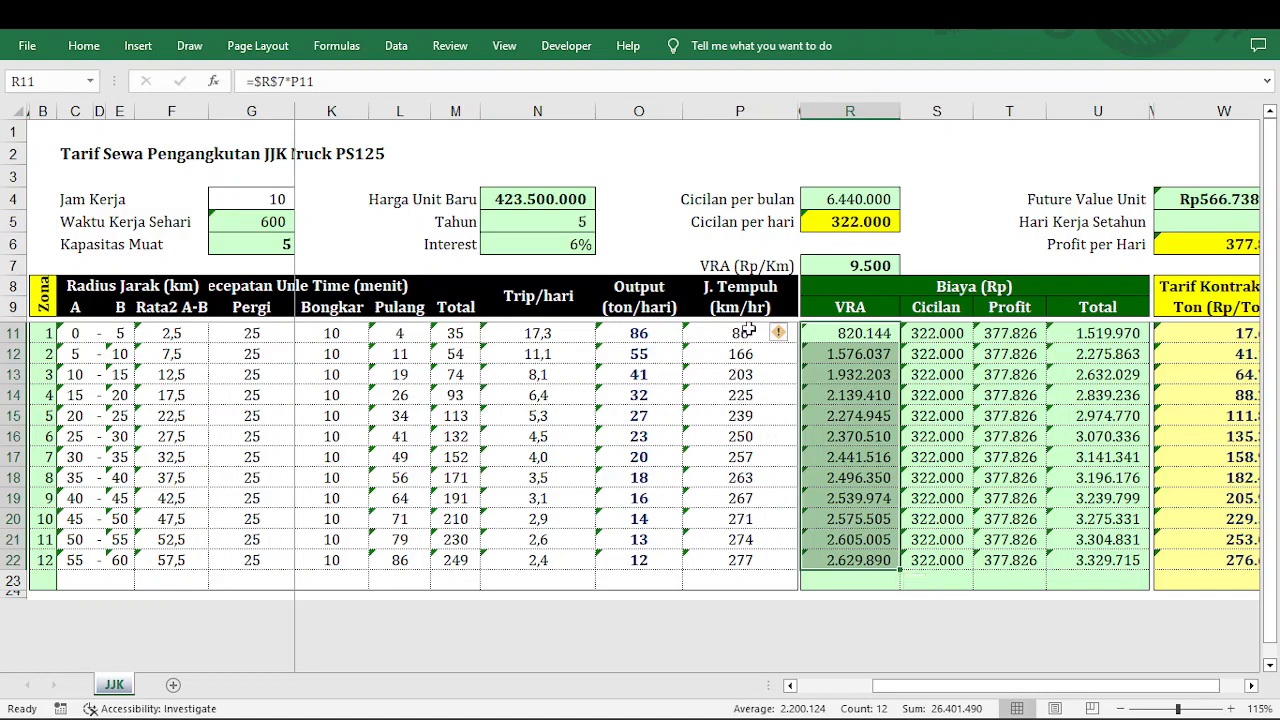
{"action": "left_click_drag", "start_coordinate": [745, 334], "coordinate": [757, 557]}
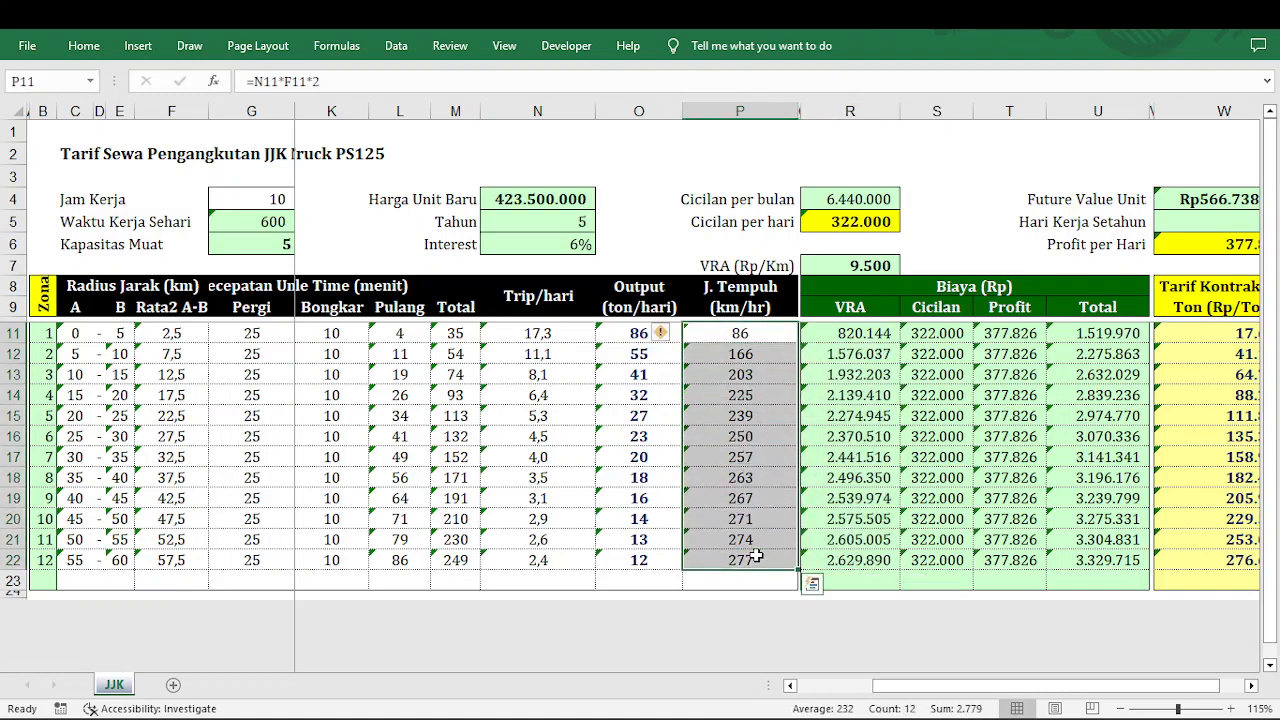
Review the new unit price, the loan term in years and the interest rate that underlie the daily profit
{"action": "left_click", "coordinate": [1251, 686]}
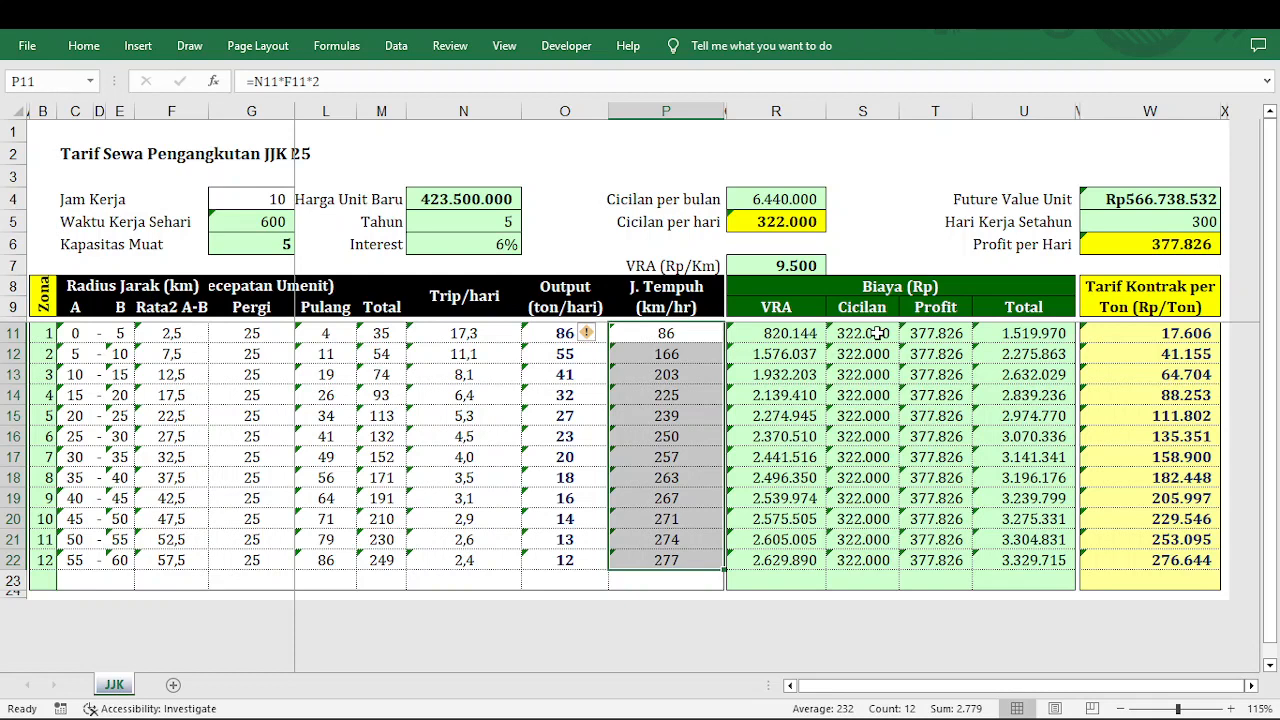
{"action": "left_click", "coordinate": [519, 222]}
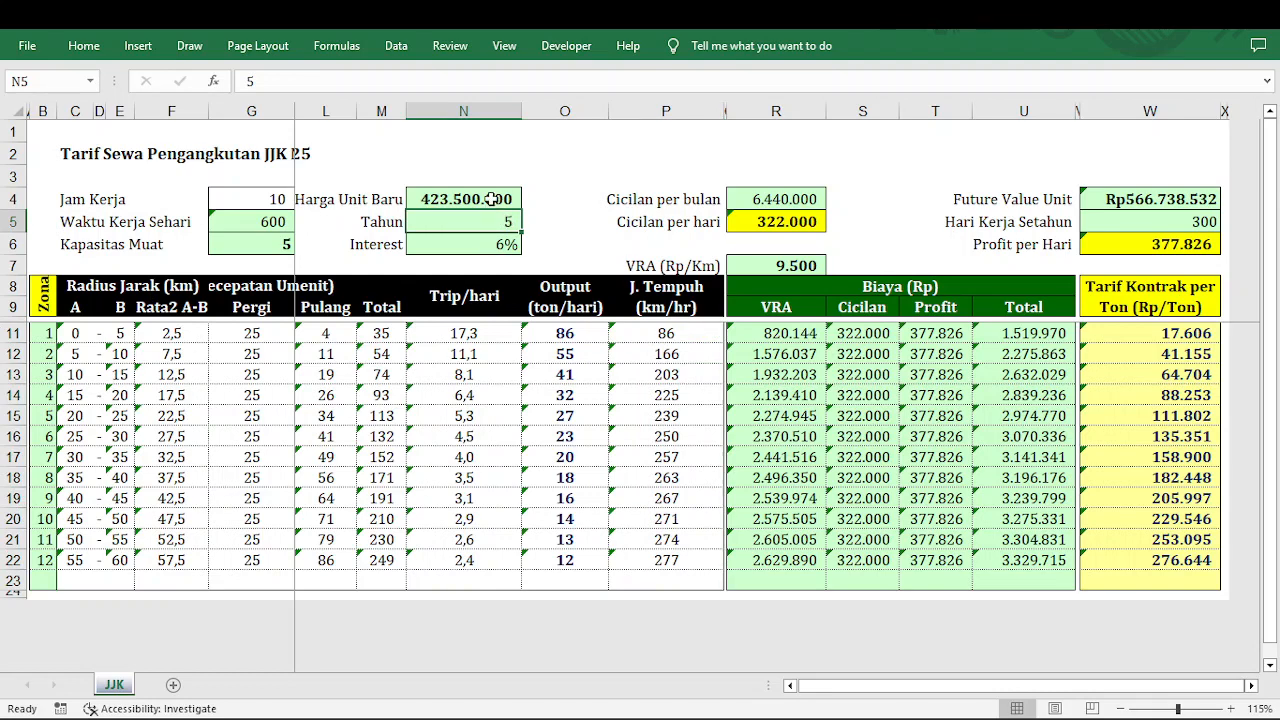
{"action": "left_click", "coordinate": [490, 201]}
{"action": "left_click", "coordinate": [487, 221]}
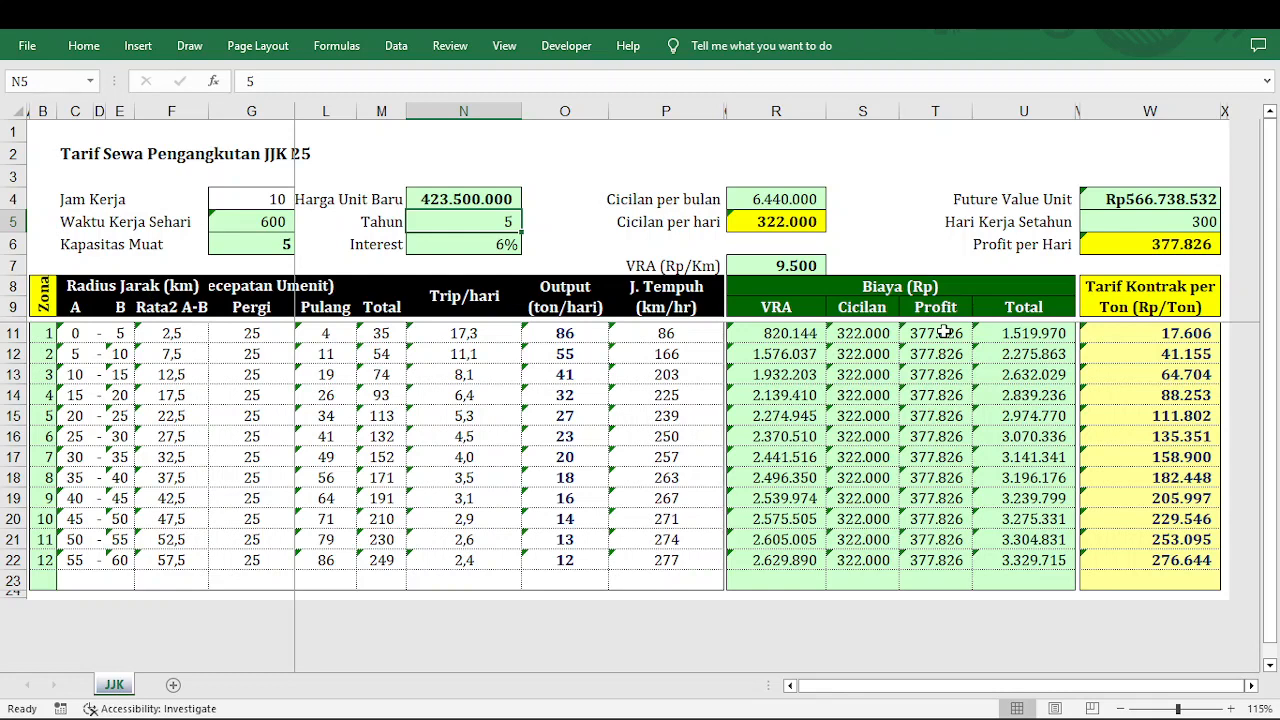
{"action": "left_click", "coordinate": [490, 199]}
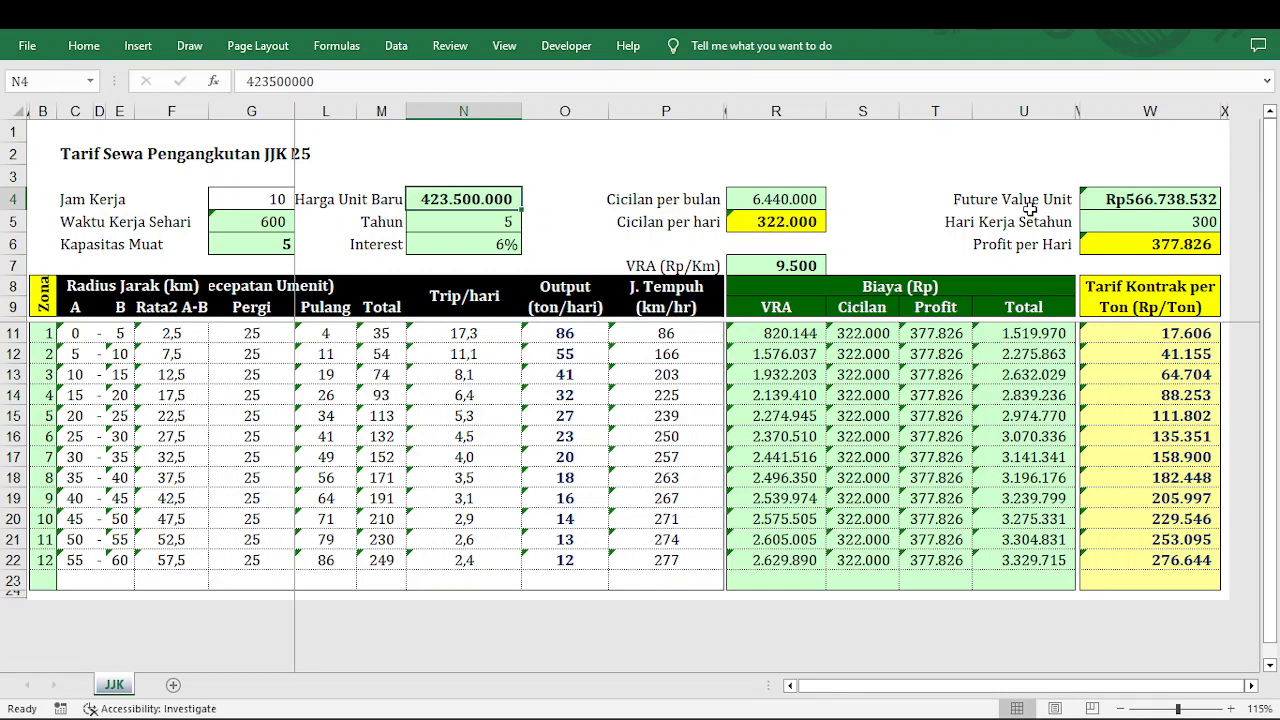
{"action": "left_click", "coordinate": [497, 222]}
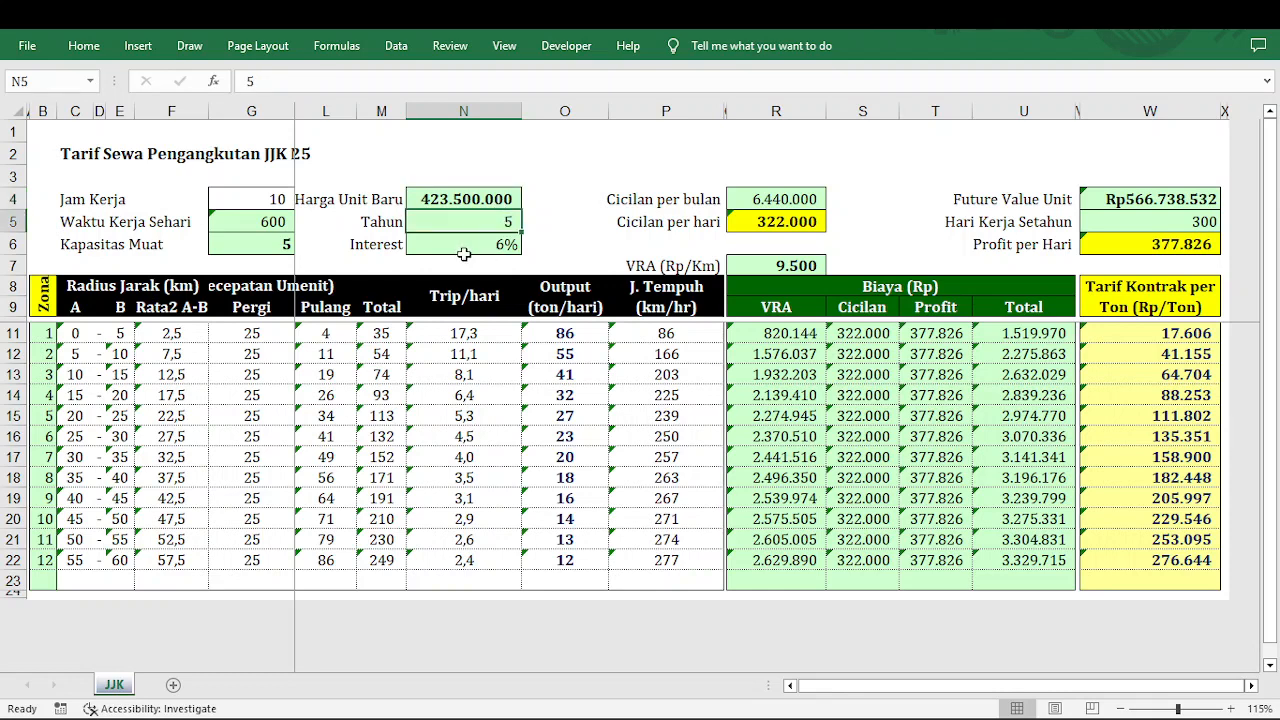
{"action": "left_click", "coordinate": [479, 244]}
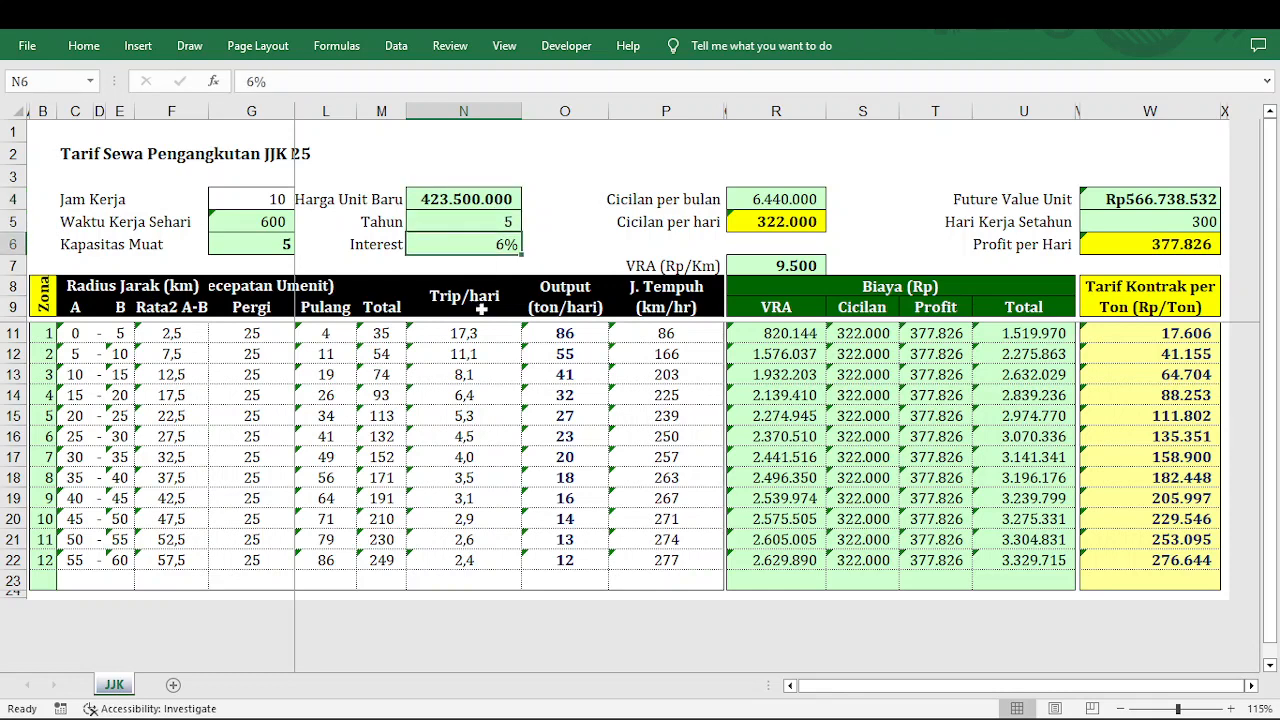
Inspect how the Future Value Unit formula uses the interest rate, the number of years and the new unit price
{"action": "left_click", "coordinate": [492, 199]}
{"action": "left_click", "coordinate": [1160, 197]}
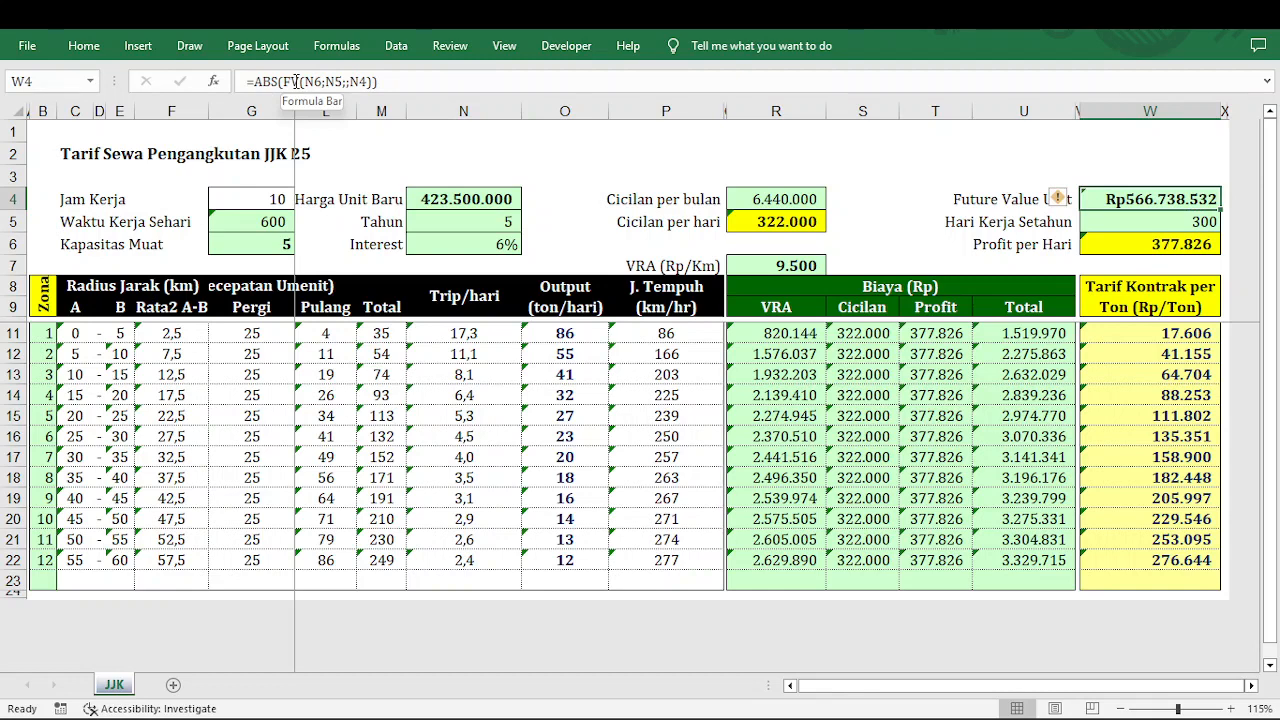
{"action": "left_click", "coordinate": [296, 81]}
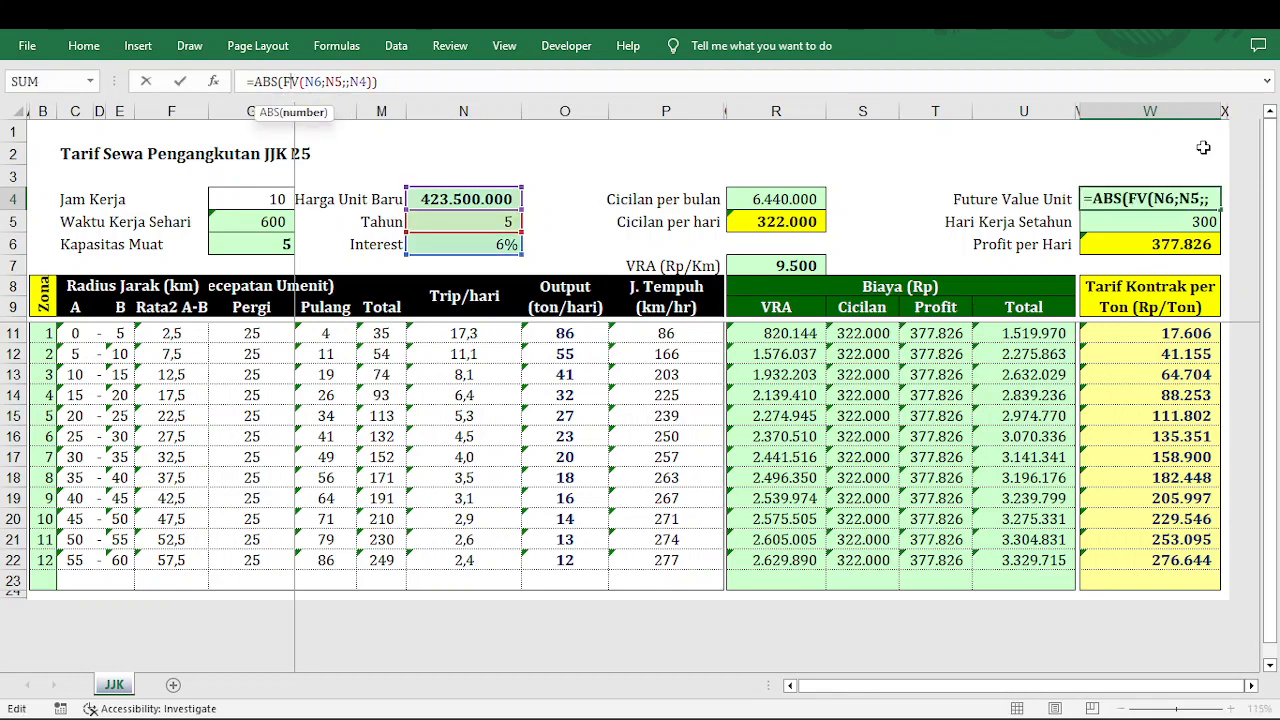
{"action": "key", "text": "Escape"}
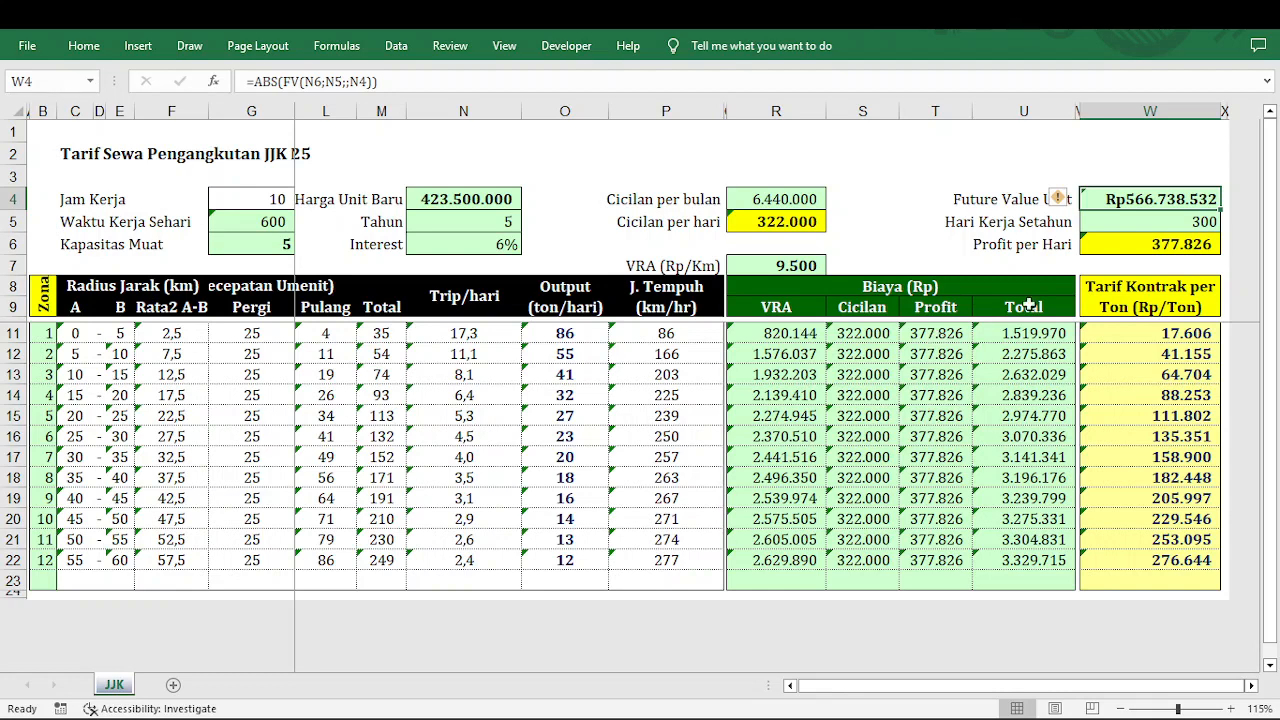
Examine how Profit per Hari is derived from the unit's future value, the number of years and the working days per year
{"action": "left_click", "coordinate": [1157, 244]}
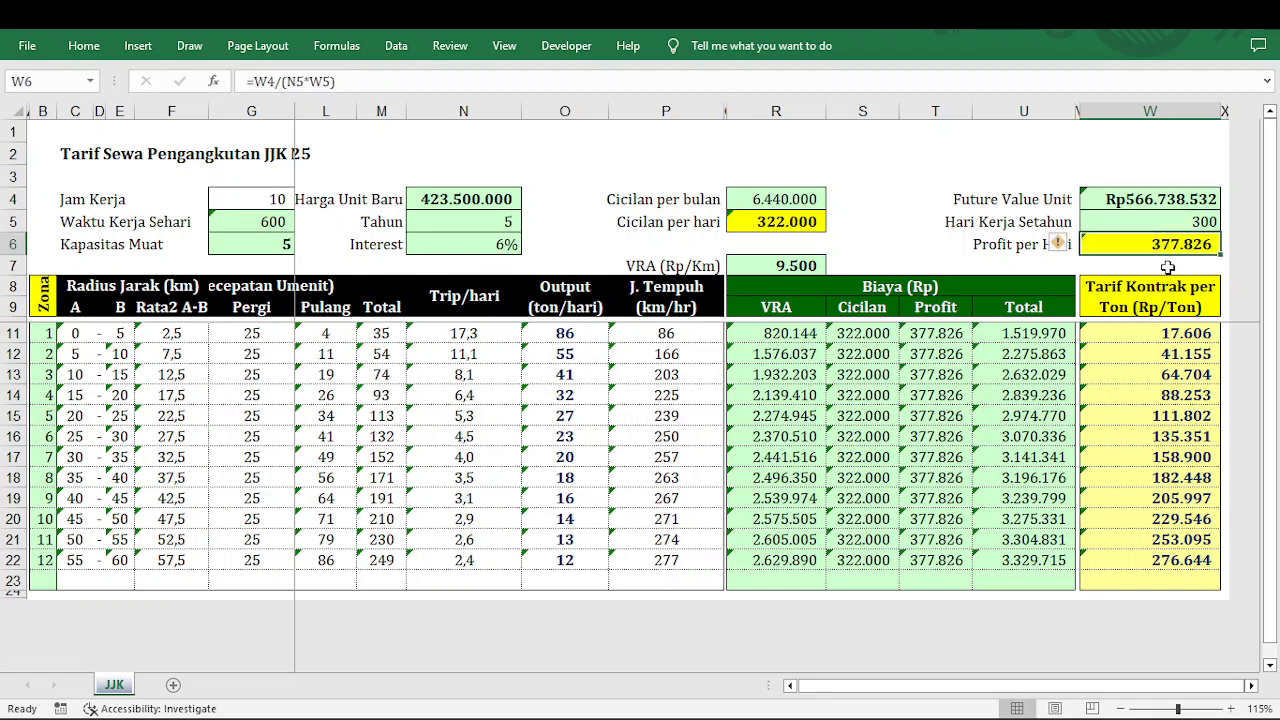
{"action": "left_click", "coordinate": [1150, 199]}
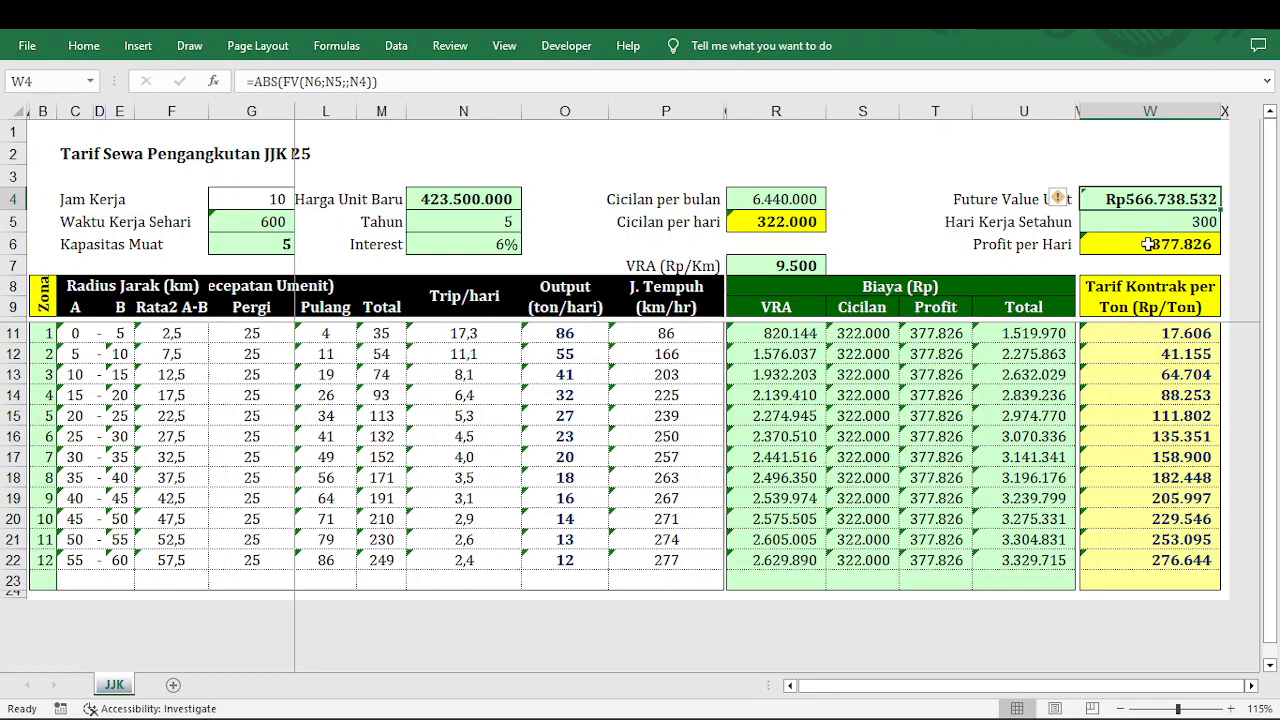
{"action": "left_click", "coordinate": [1166, 226]}
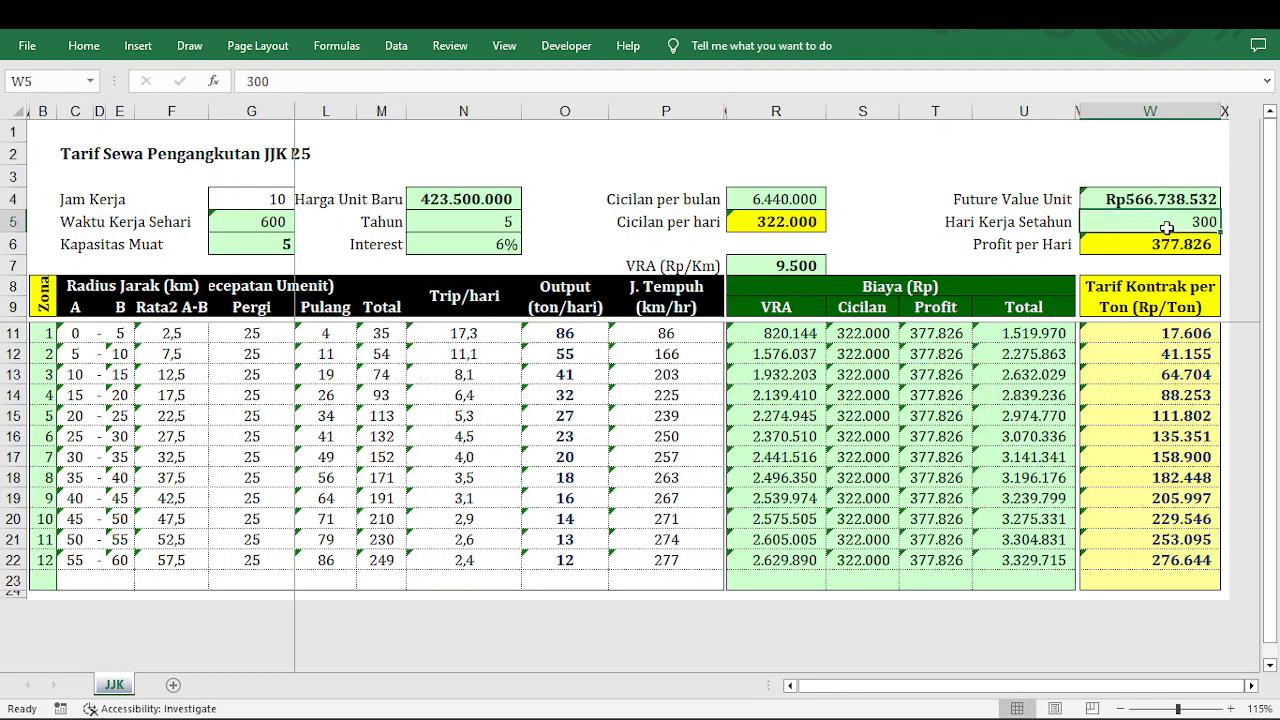
{"action": "left_click", "coordinate": [471, 222]}
{"action": "double_click", "coordinate": [1107, 240]}
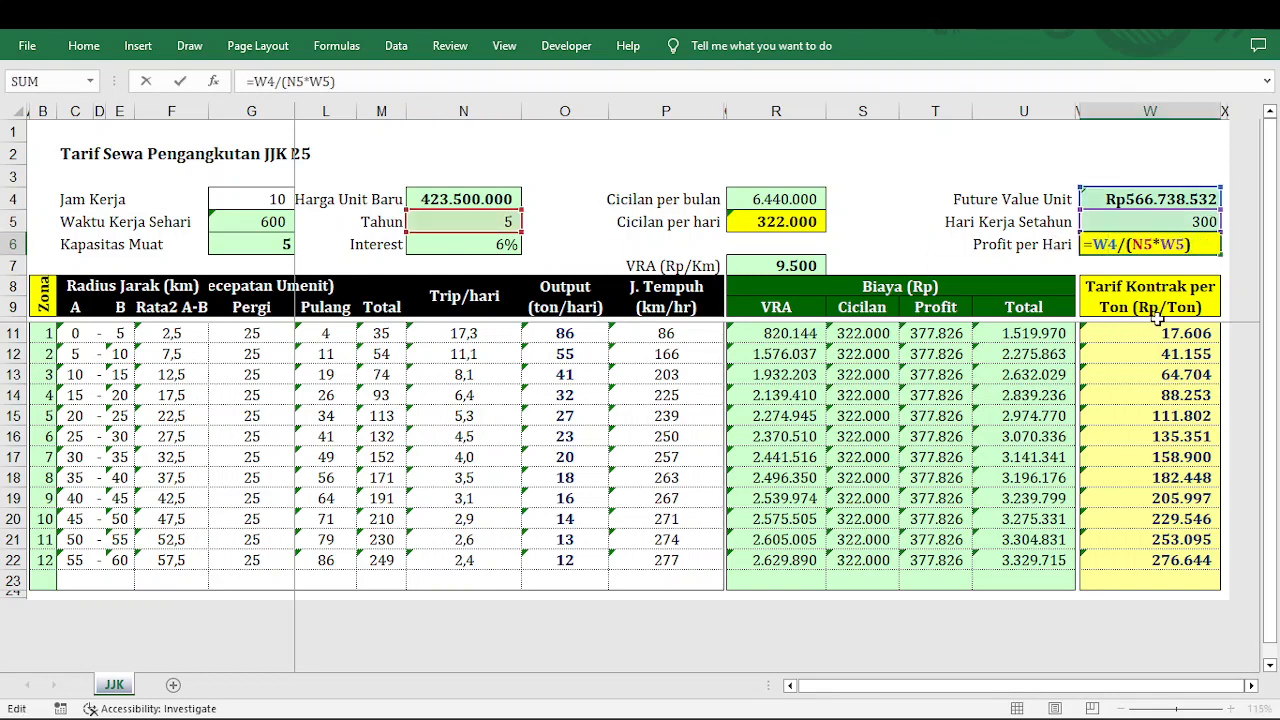
{"action": "key", "text": "Escape"}
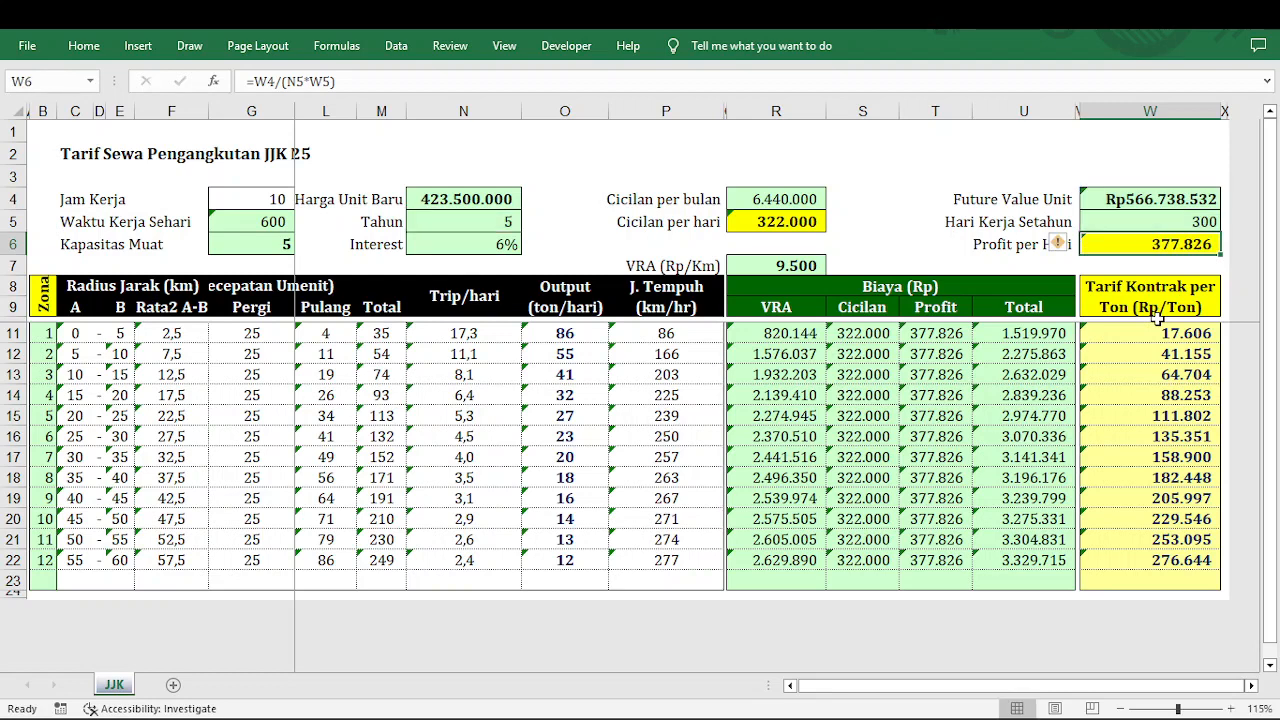
Trace the VRA column back to the VRA rate per km and the Cicilan column back to the daily instalment
{"action": "left_click_drag", "start_coordinate": [772, 336], "coordinate": [772, 562]}
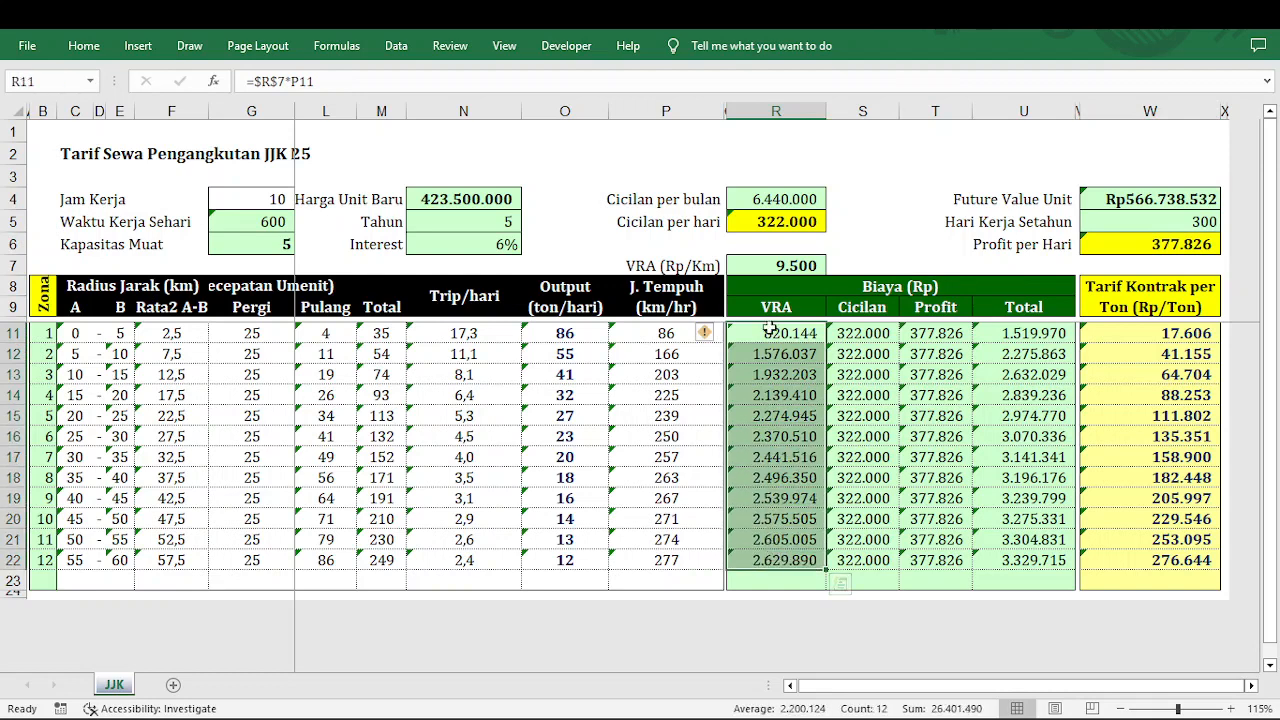
{"action": "left_click", "coordinate": [790, 267]}
{"action": "left_click_drag", "start_coordinate": [864, 333], "coordinate": [878, 541]}
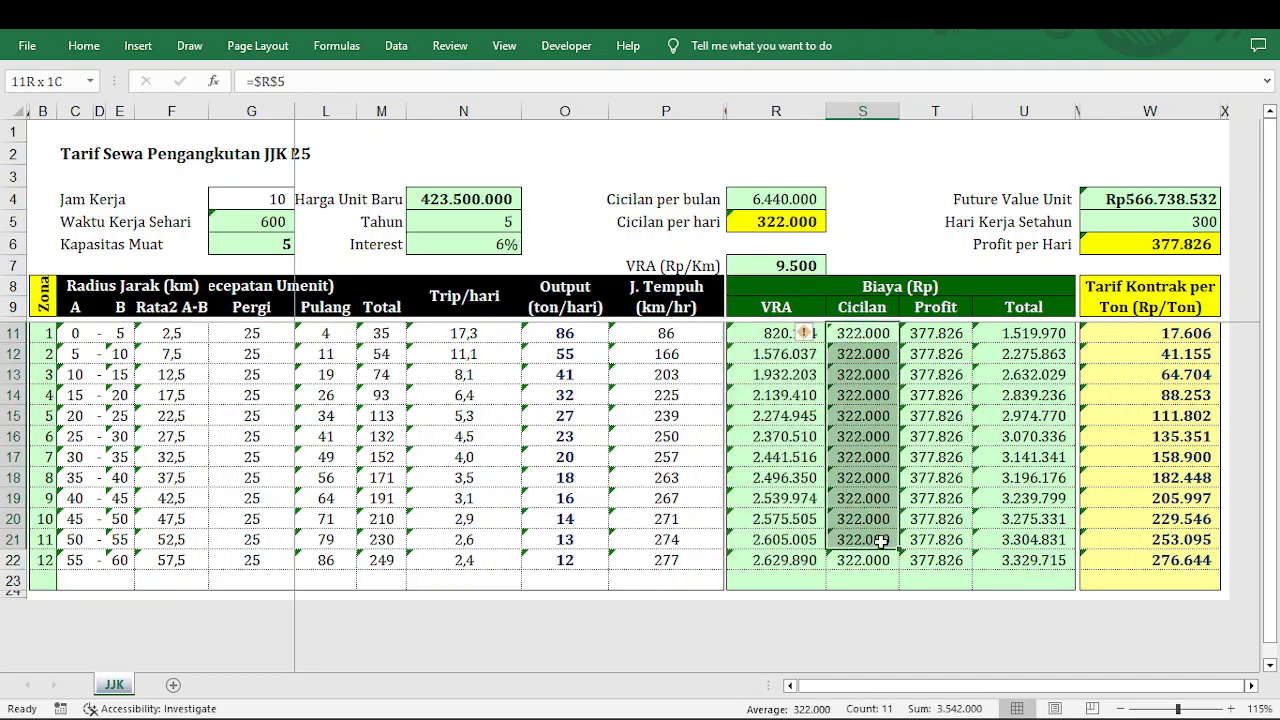
{"action": "left_click", "coordinate": [805, 221]}
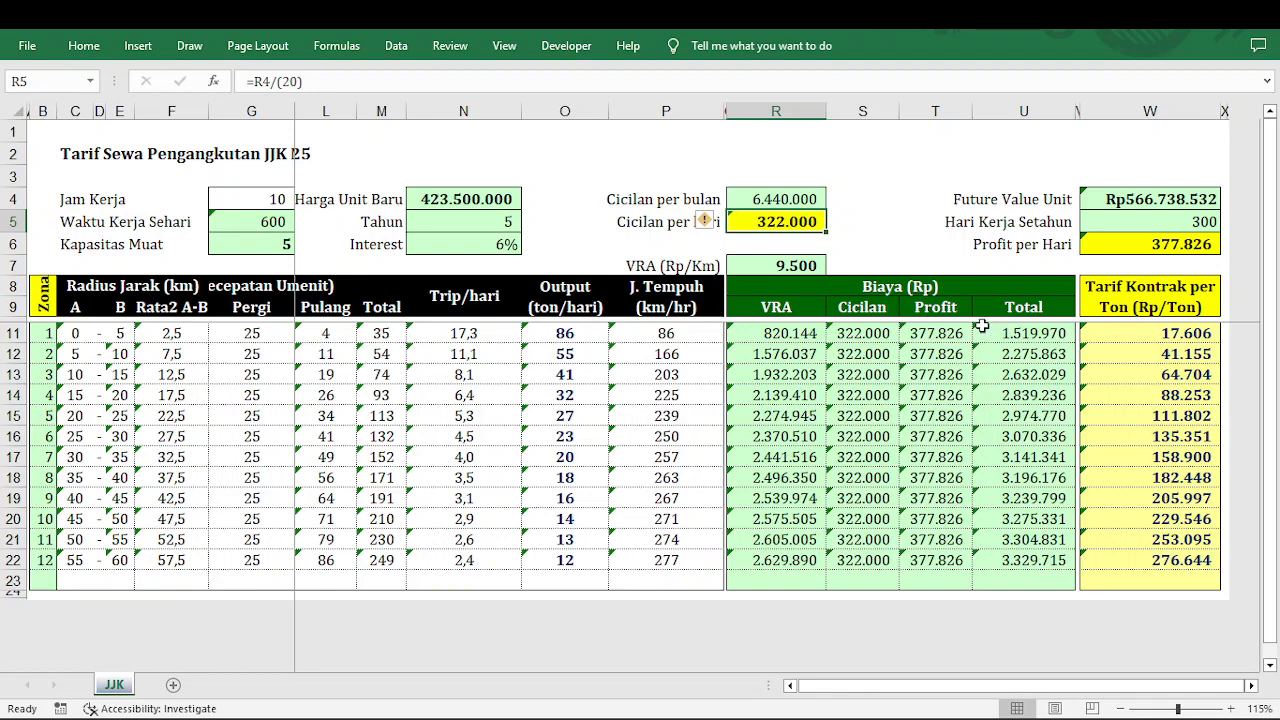
Check how zone 1's total cost sums VRA, Cicilan and Profit, and how its contract tariff divides that total by the daily output
{"action": "left_click", "coordinate": [13, 333]}
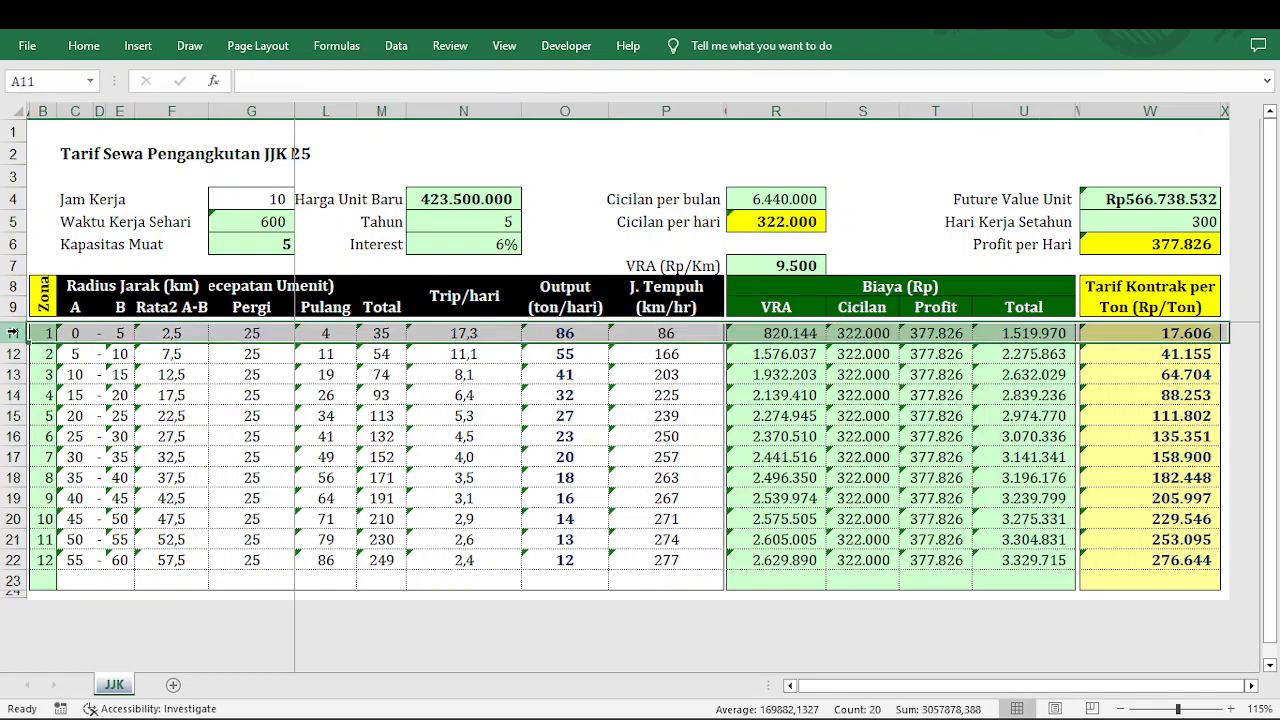
{"action": "left_click", "coordinate": [1038, 335]}
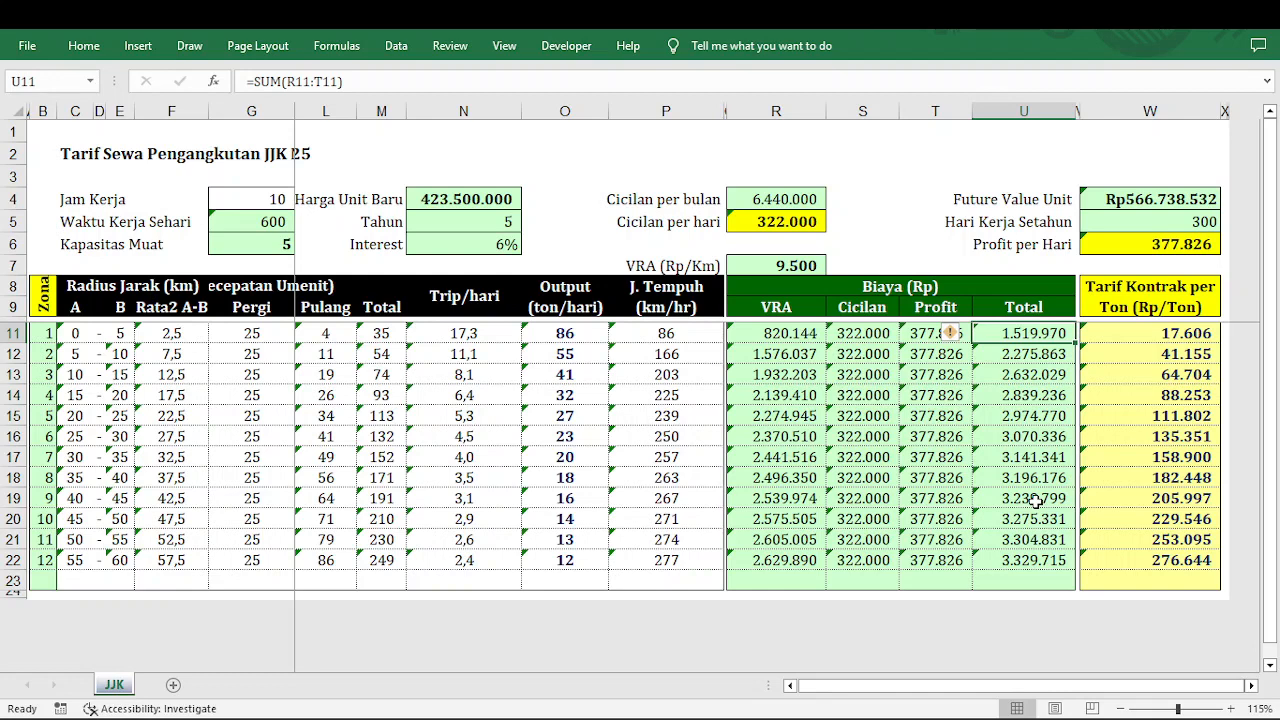
{"action": "double_click", "coordinate": [1182, 330]}
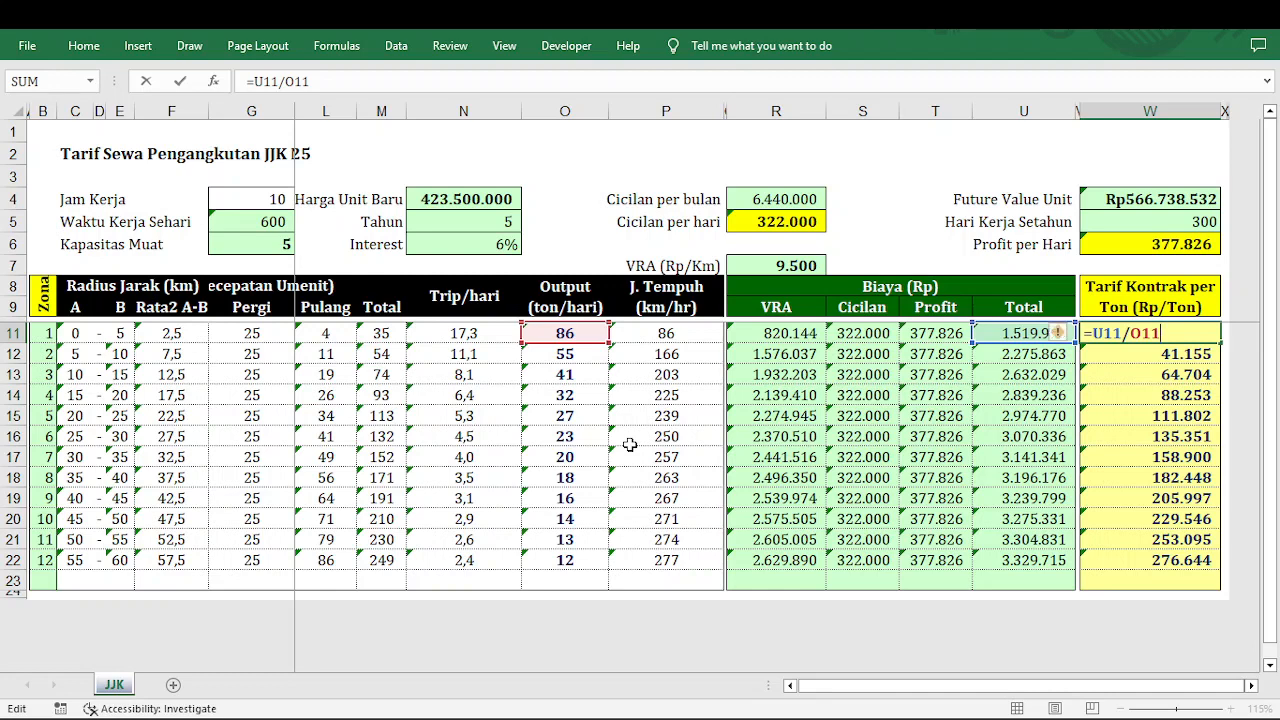
{"action": "key", "text": "ctrl+Return"}
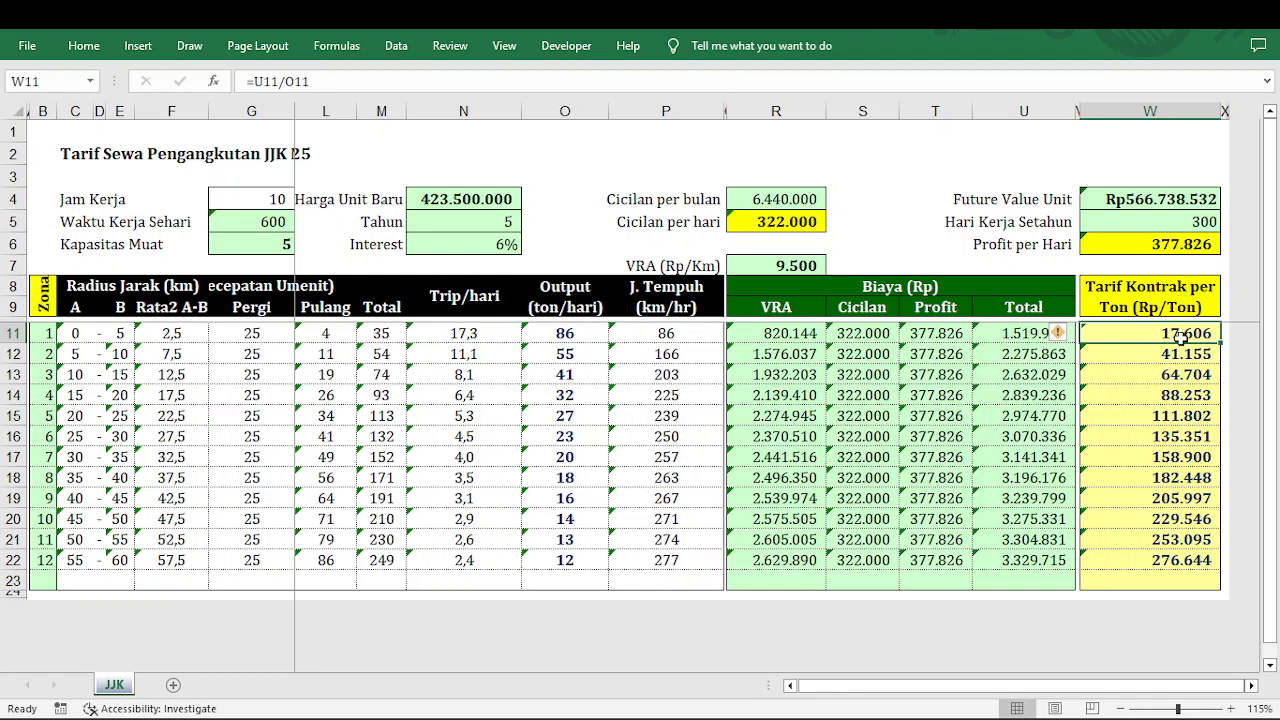
Try 12 working hours in Jam Kerja to compare the effect on the tariffs, and undo the change
{"action": "left_click", "coordinate": [276, 197]}
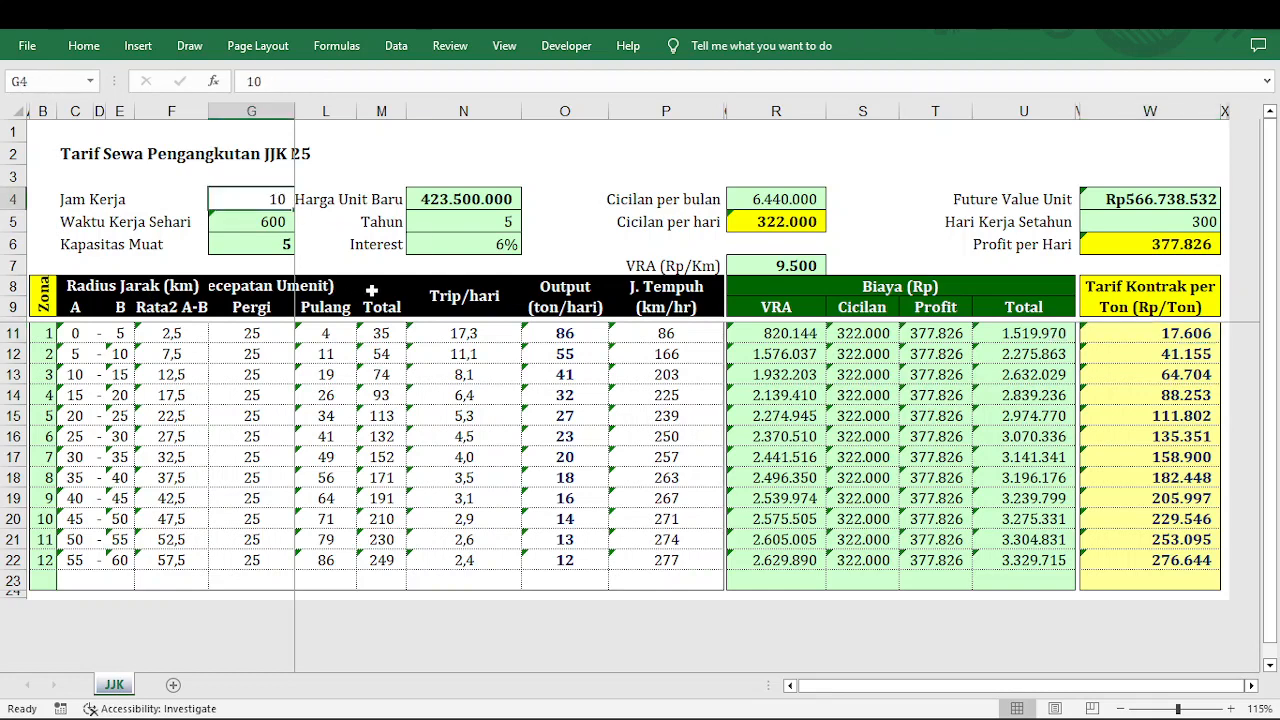
{"action": "type", "text": "12"}
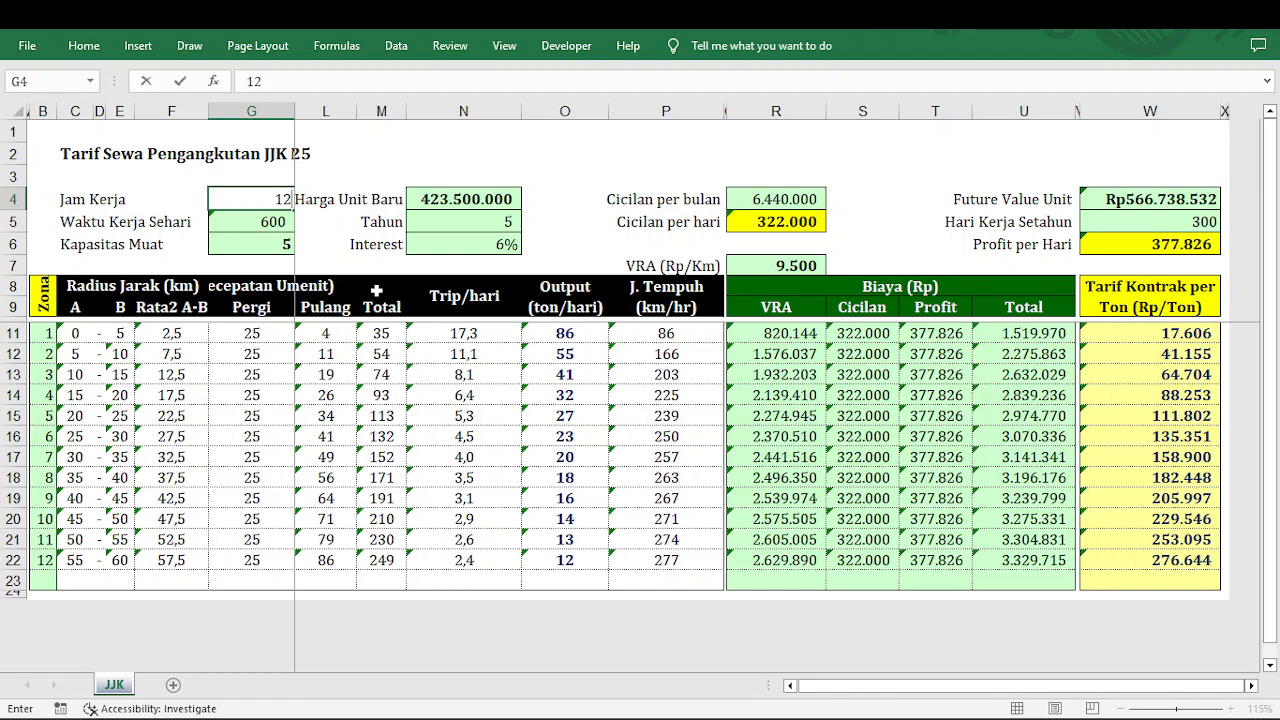
{"action": "key", "text": "Return"}
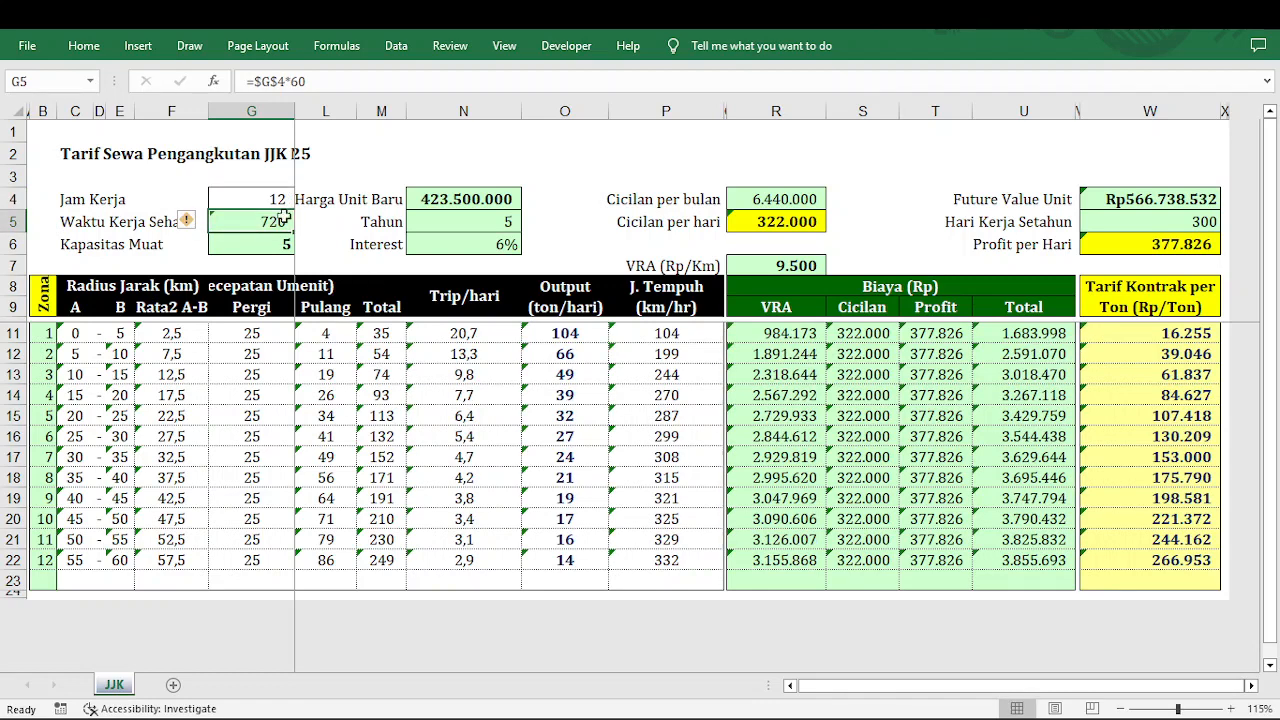
{"action": "key", "text": "ctrl+z"}
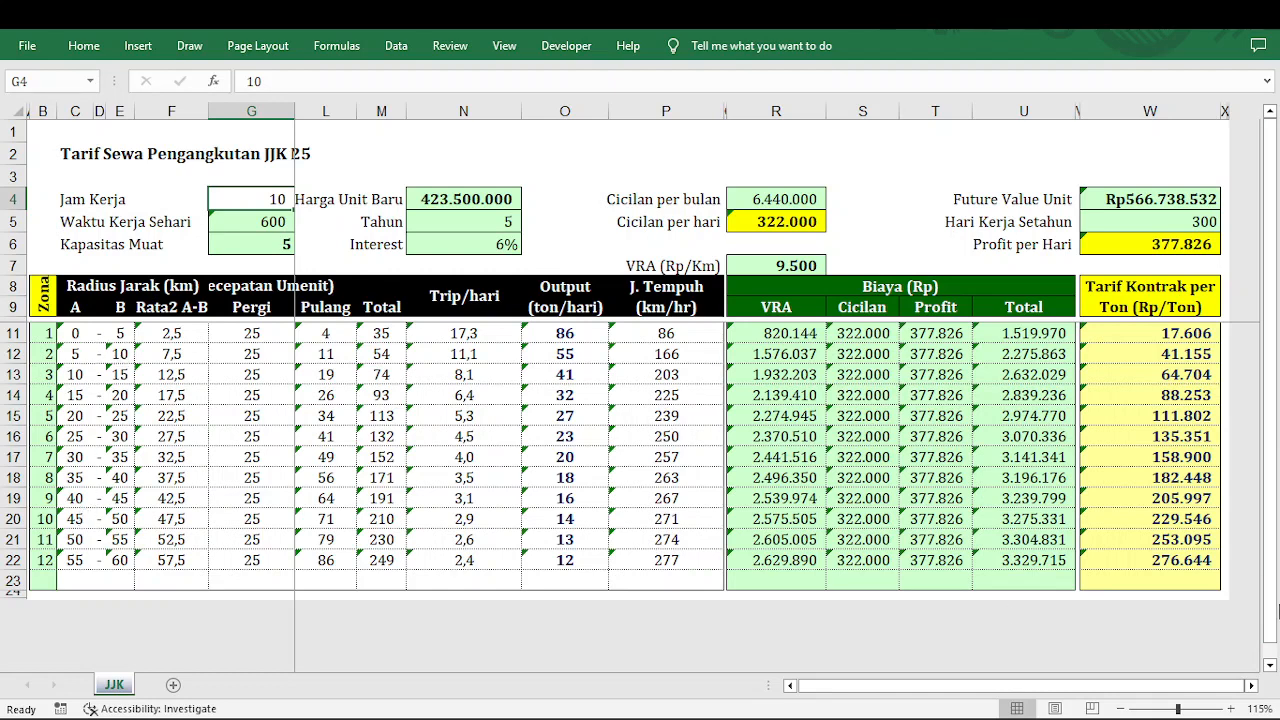
Review the contract tariff per ton across all twelve zones, down to the formula for zone 12
{"action": "left_click_drag", "start_coordinate": [1150, 333], "coordinate": [1177, 552]}
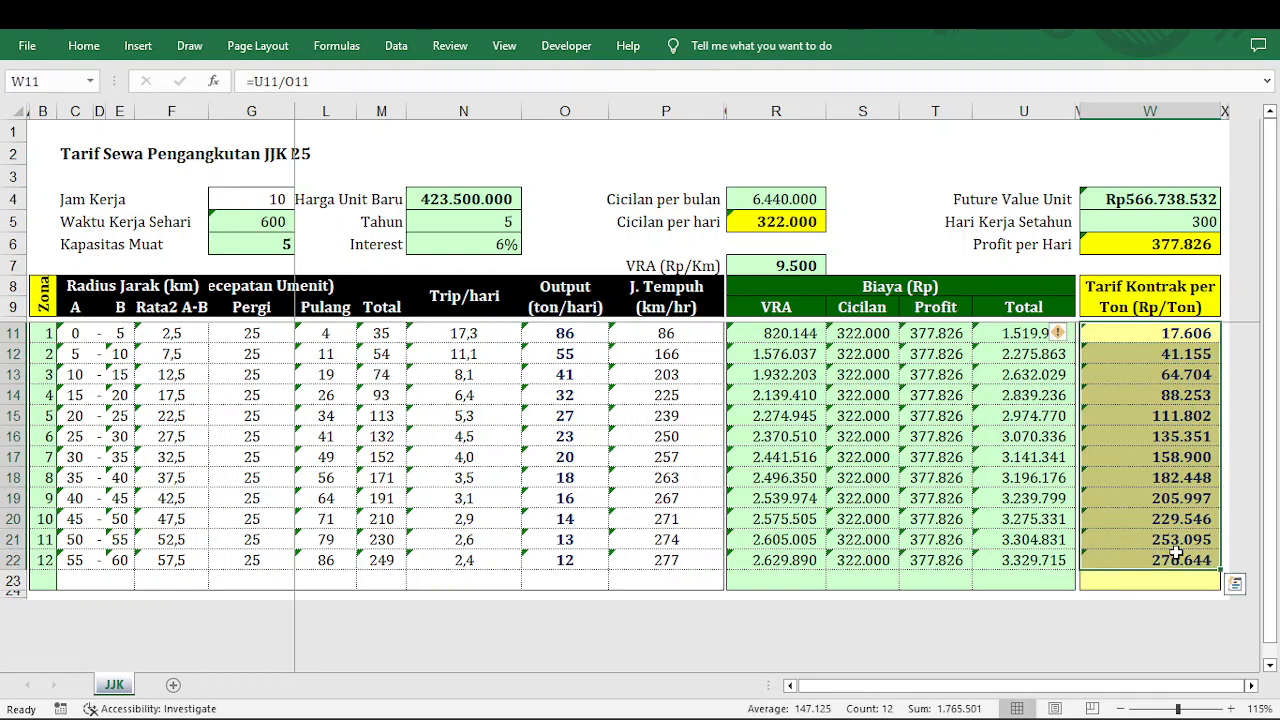
{"action": "left_click", "coordinate": [1177, 556]}
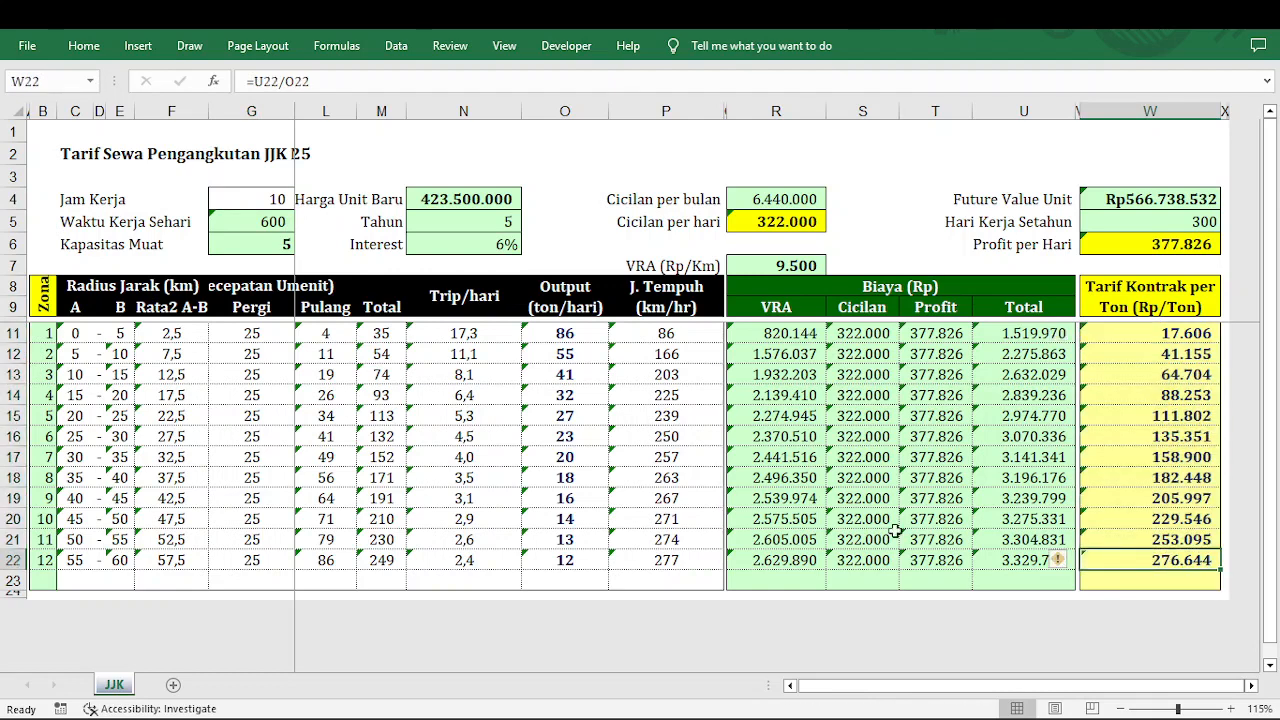